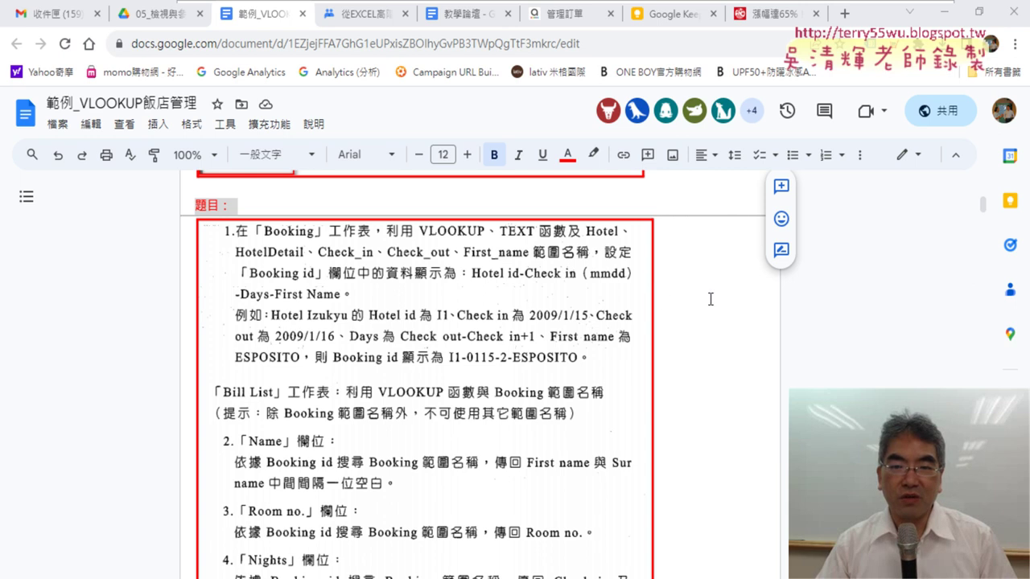
Widen the scanned Booking id task image in the 範例_VLOOKUP飯店管理 document.
scroll(711, 298, "down", 1)
scroll(703, 410, "down", 1)
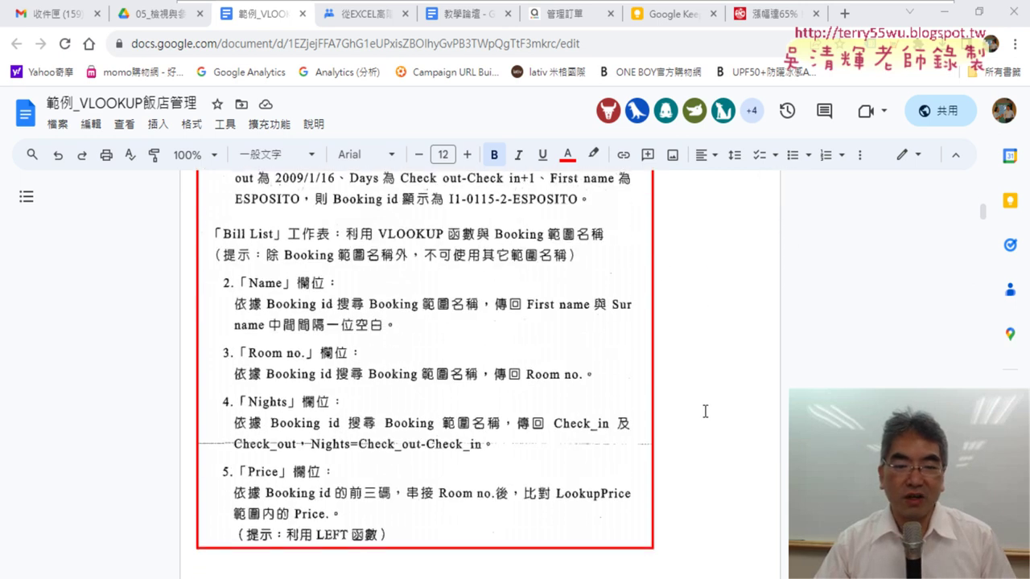
left_click(630, 504)
left_click_drag(682, 576, 706, 578)
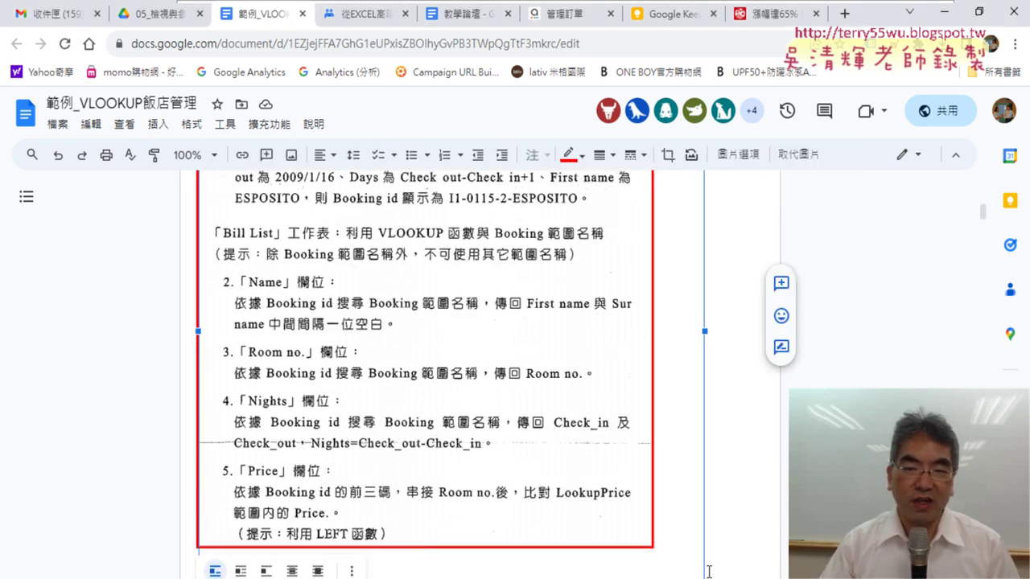
scroll(499, 382, "up", 3)
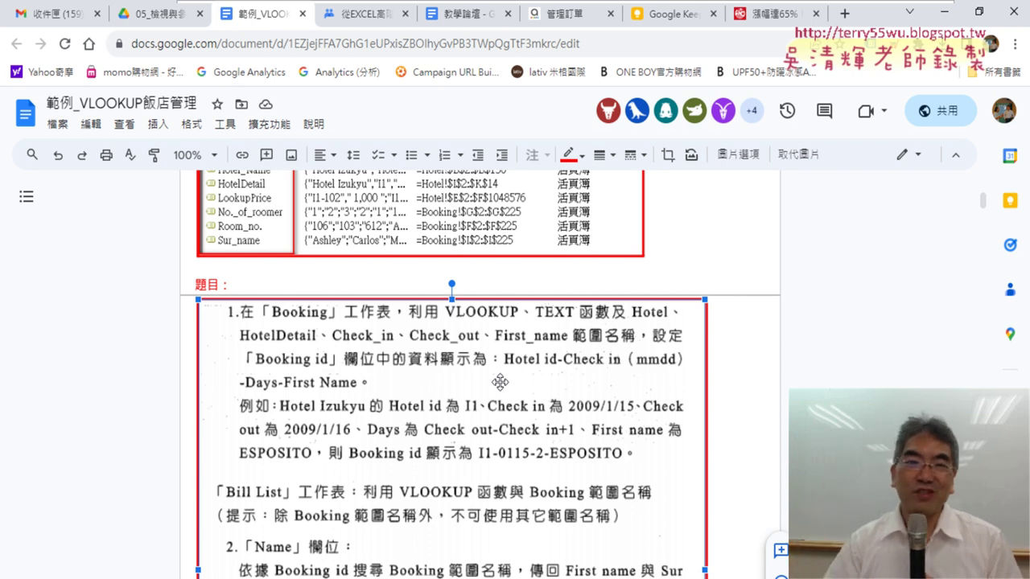
Go up to the course folder and open TQC_EXCEL2016題目.pdf from 04_EXCEL2016證照.
left_click(157, 14)
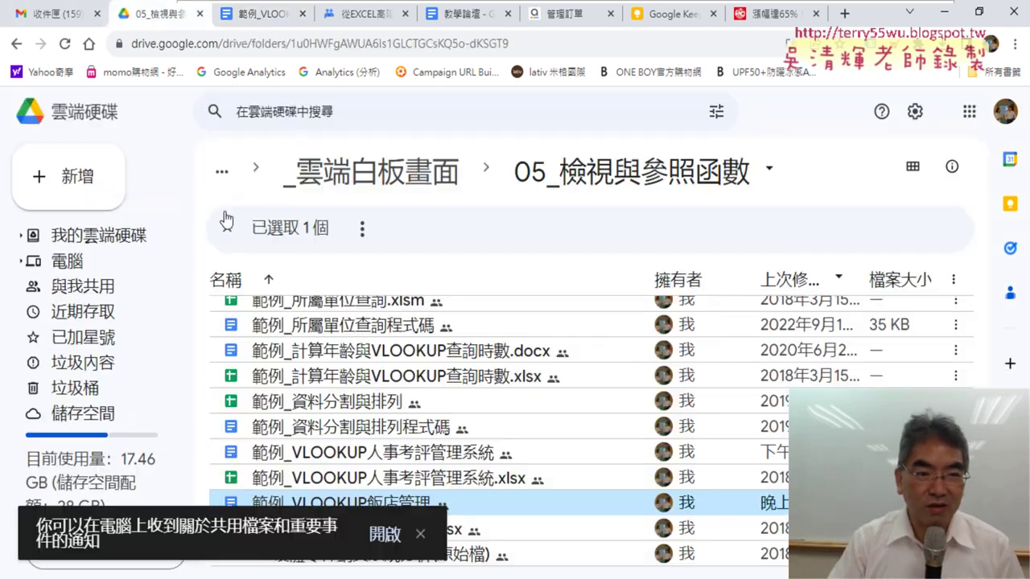
left_click(456, 182)
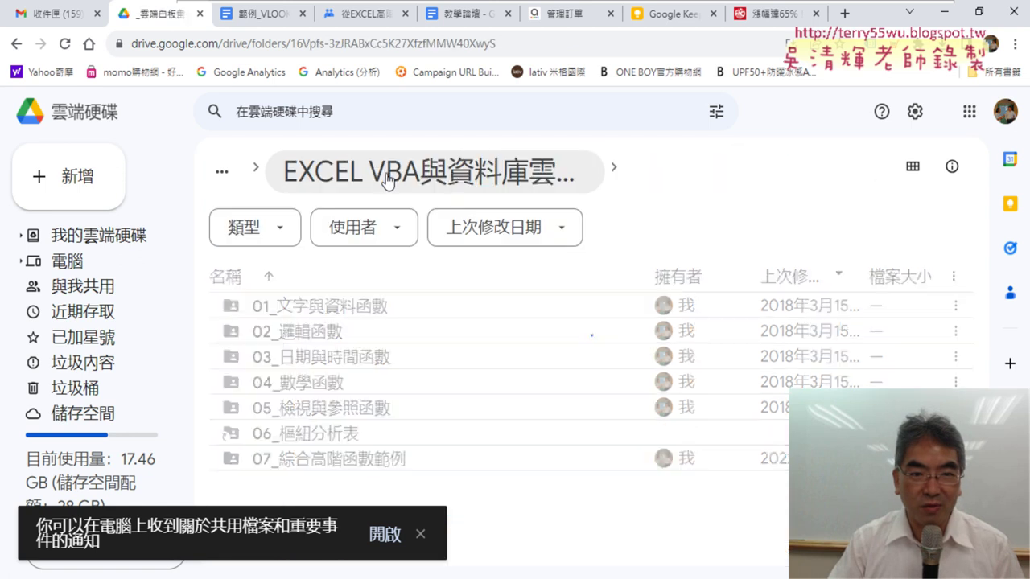
left_click(456, 182)
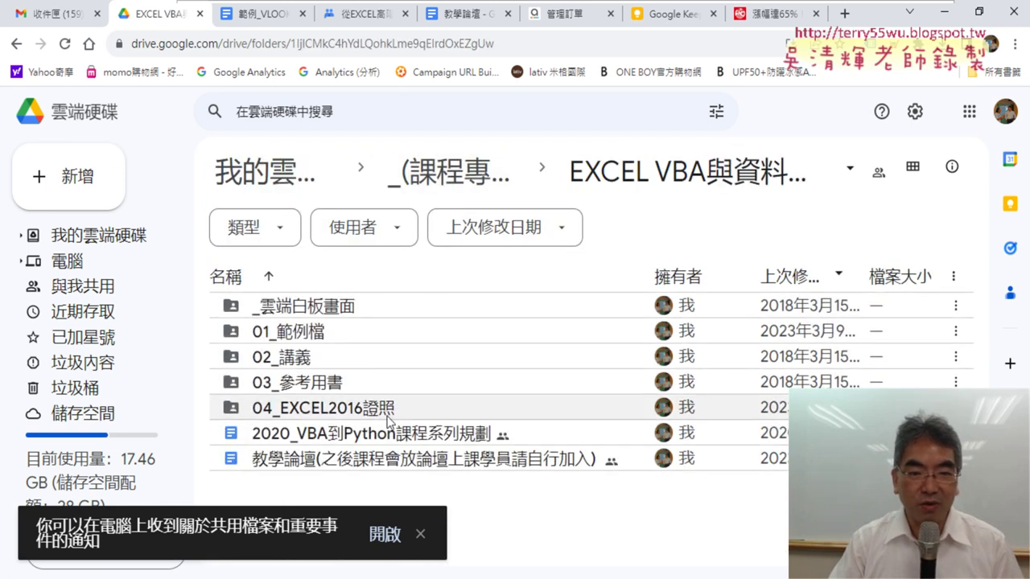
double_click(389, 421)
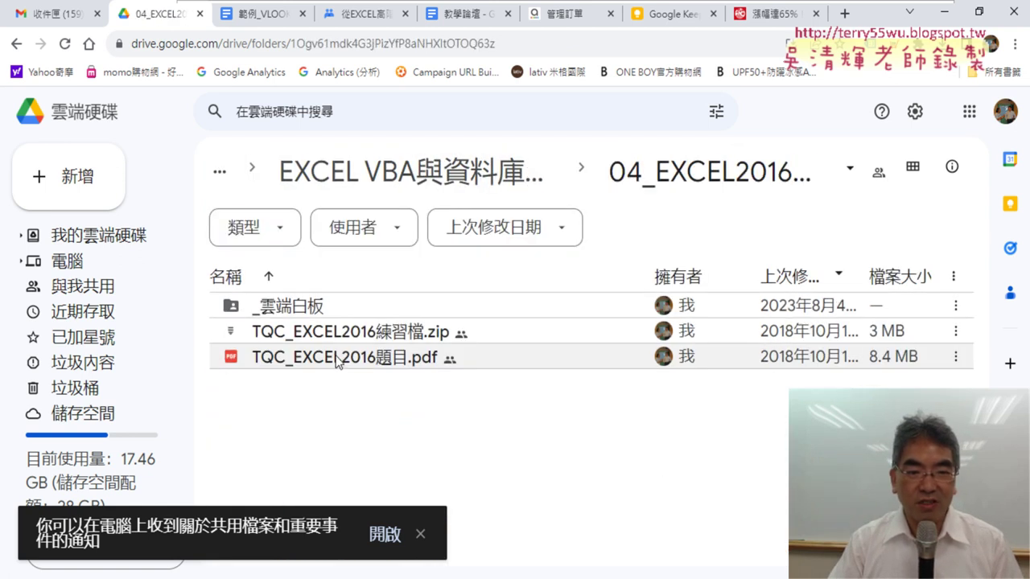
double_click(338, 358)
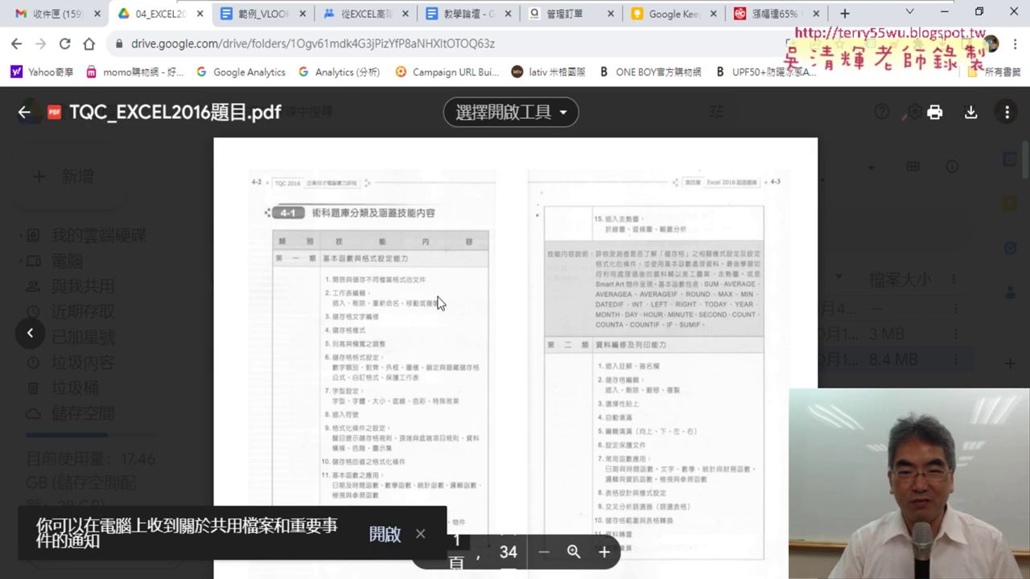
Zoom the exam outline PDF in three levels, read through it, and start a new browser tab.
left_click(605, 552)
left_click(605, 552)
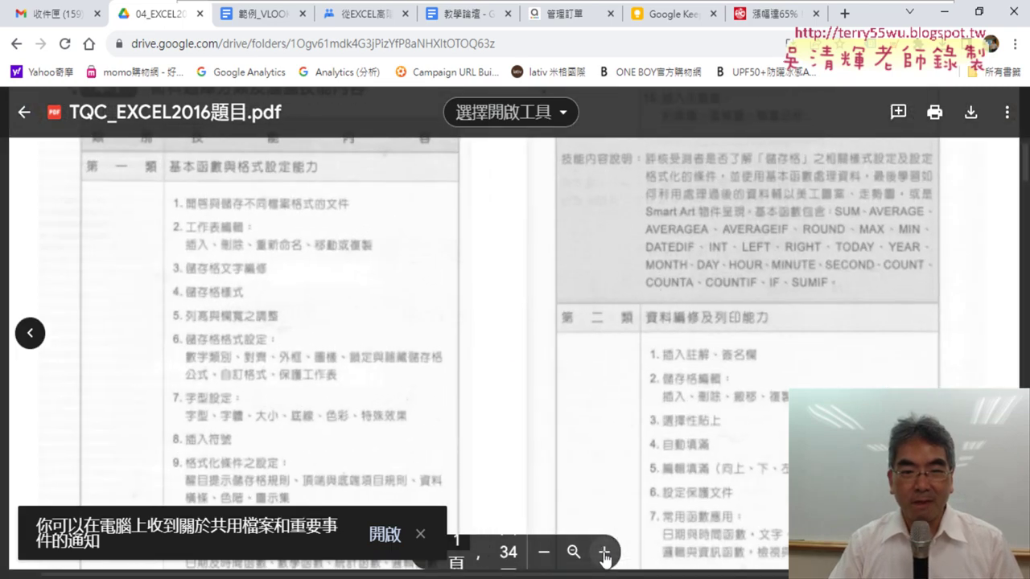
left_click(605, 552)
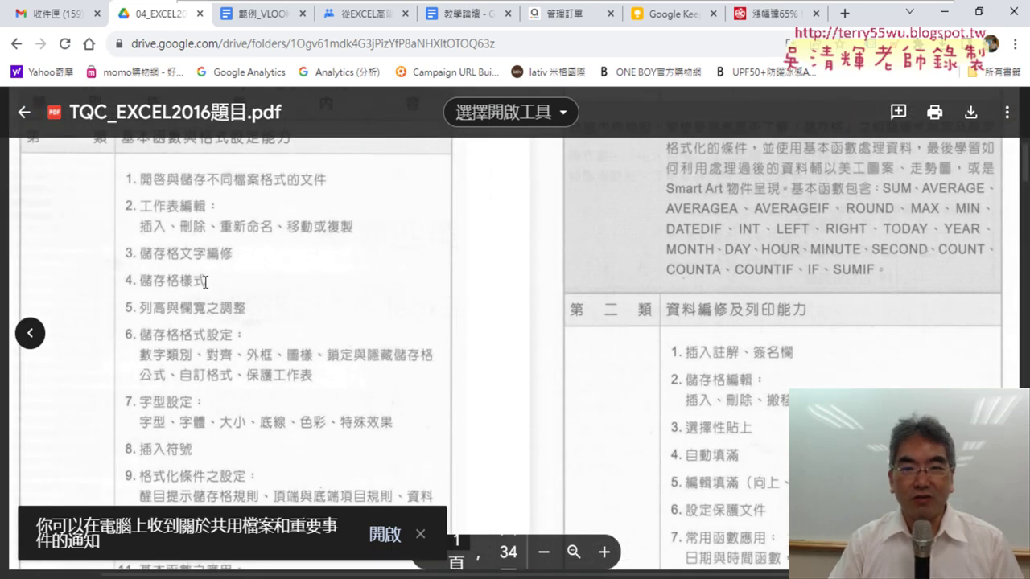
scroll(205, 282, "up", 2)
scroll(534, 303, "down", 4)
scroll(535, 304, "down", 4)
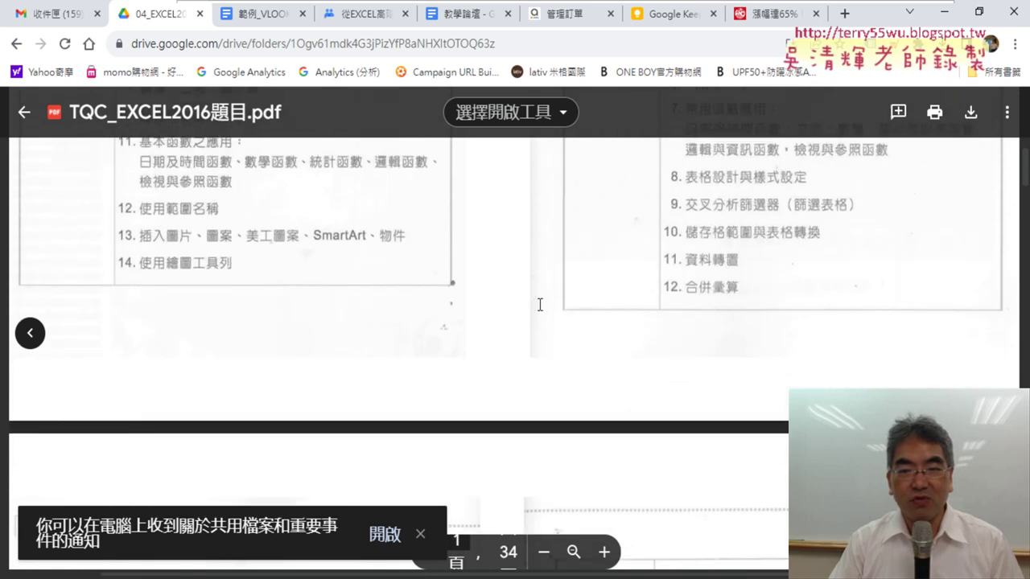
scroll(537, 304, "down", 4)
scroll(540, 304, "down", 1)
scroll(541, 305, "down", 3)
scroll(541, 304, "down", 2)
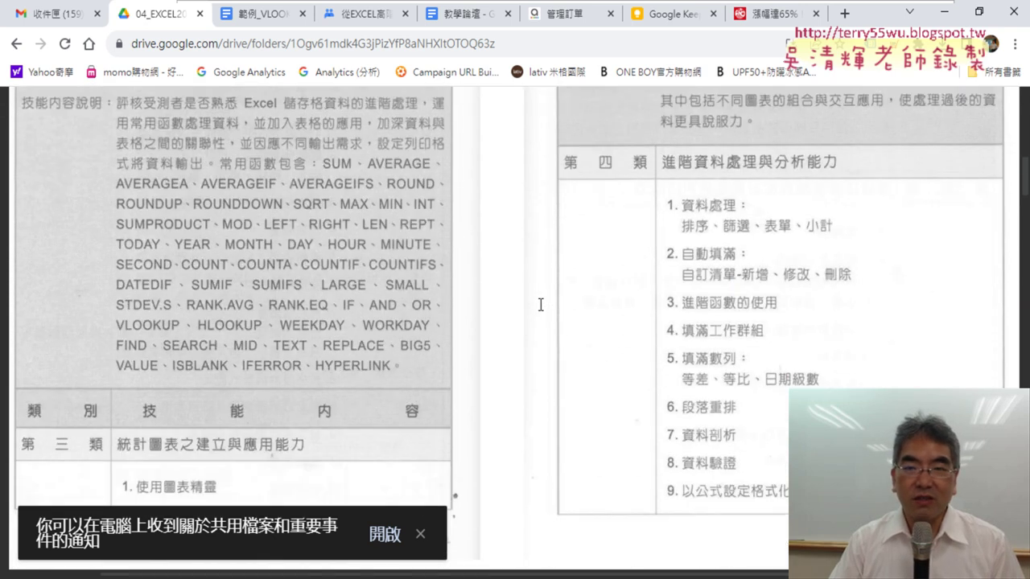
scroll(540, 304, "down", 2)
scroll(541, 304, "down", 4)
scroll(541, 305, "down", 4)
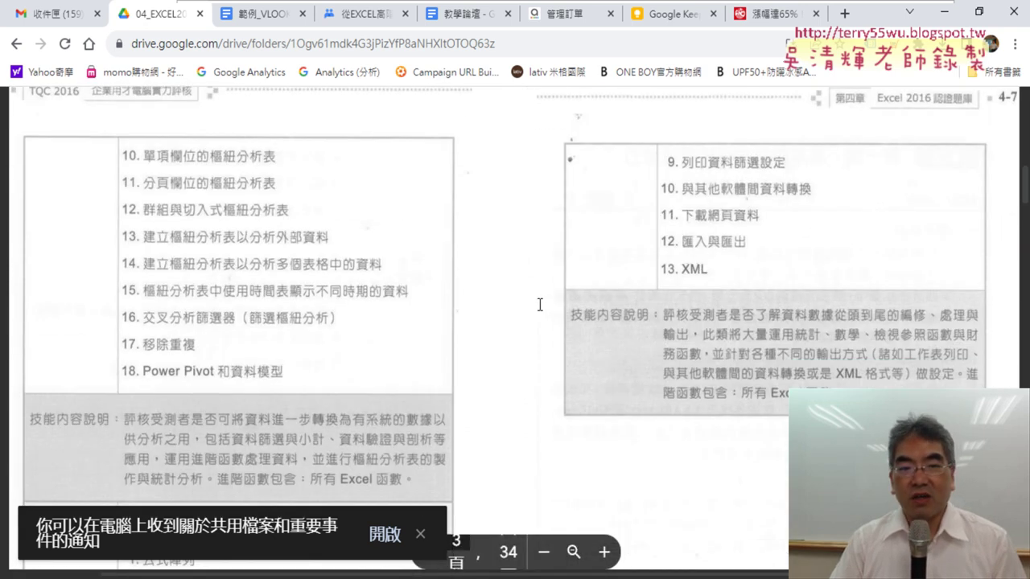
scroll(539, 299, "up", 1)
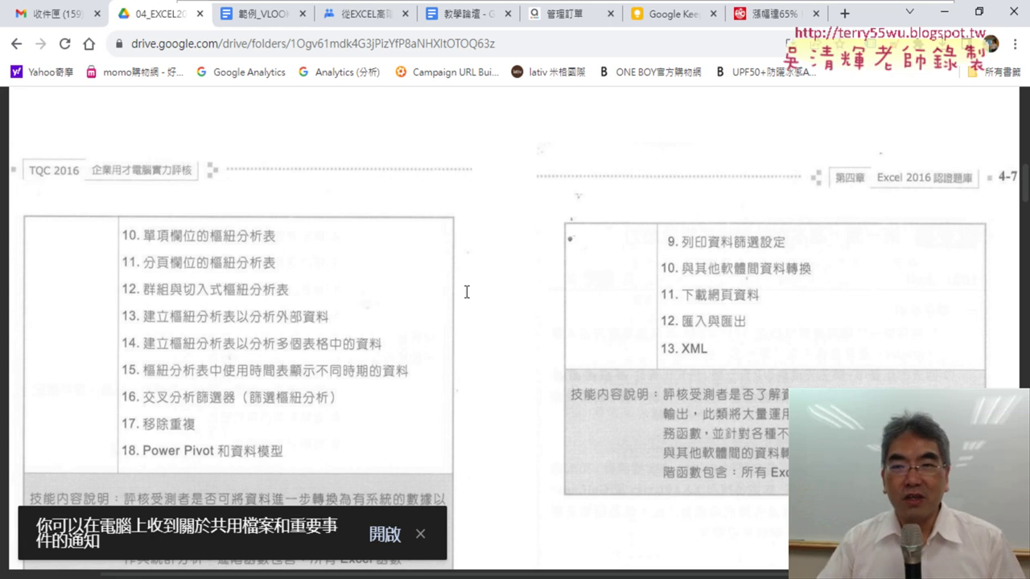
left_click(845, 14)
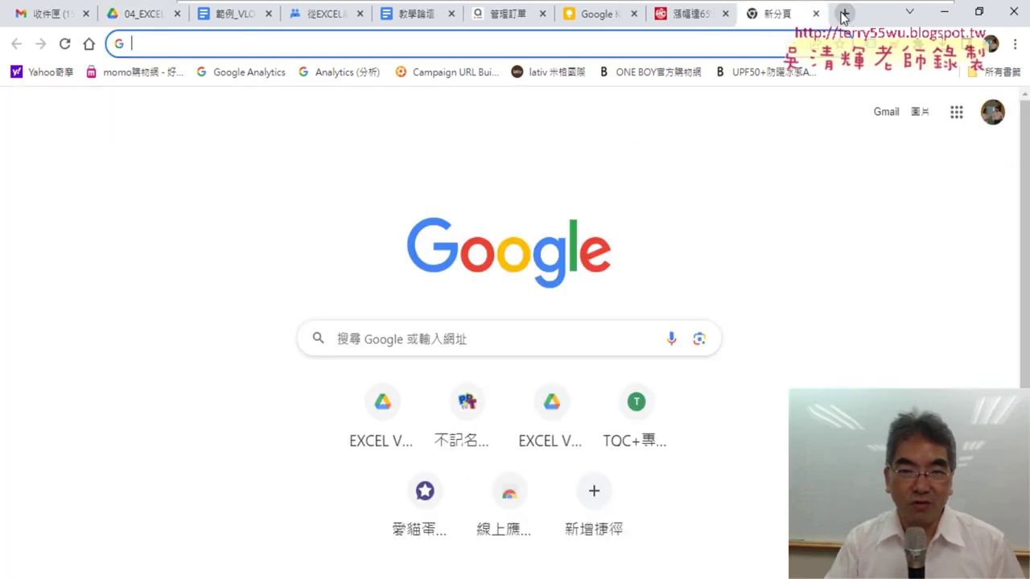
Search Google for TQC and open the TQC考生服務網 site.
type("TQ")
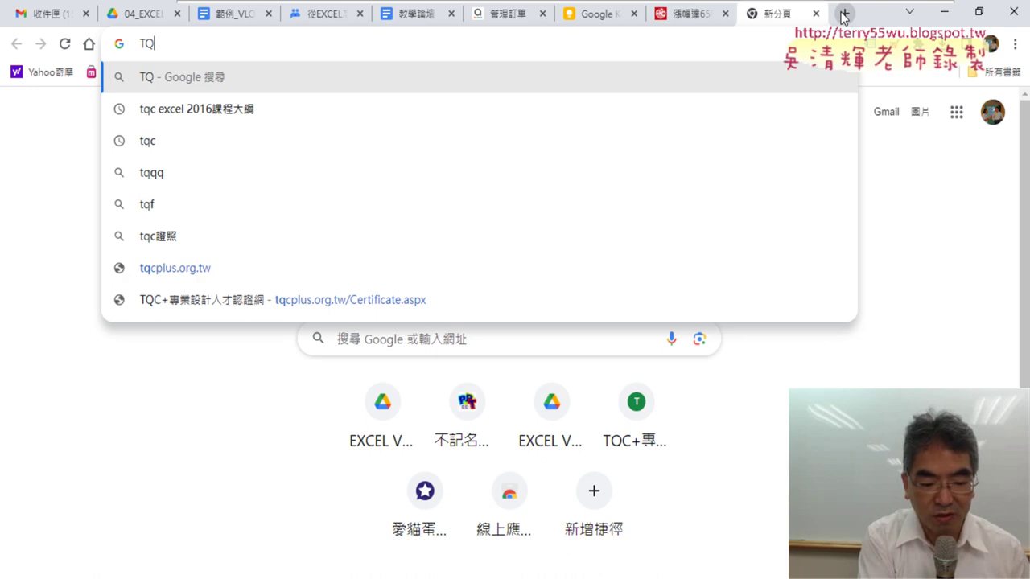
type("C")
key("Return")
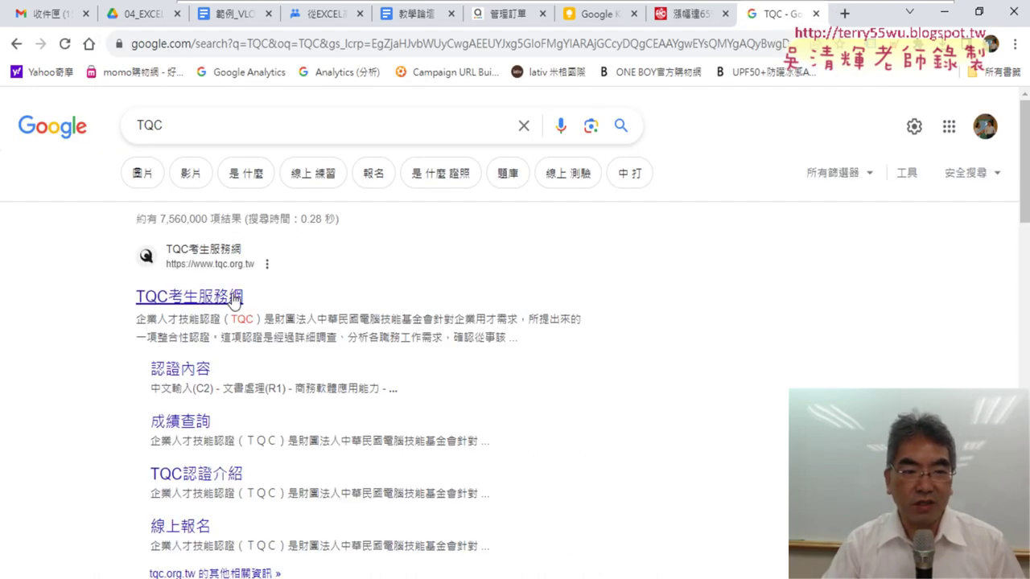
left_click(234, 297)
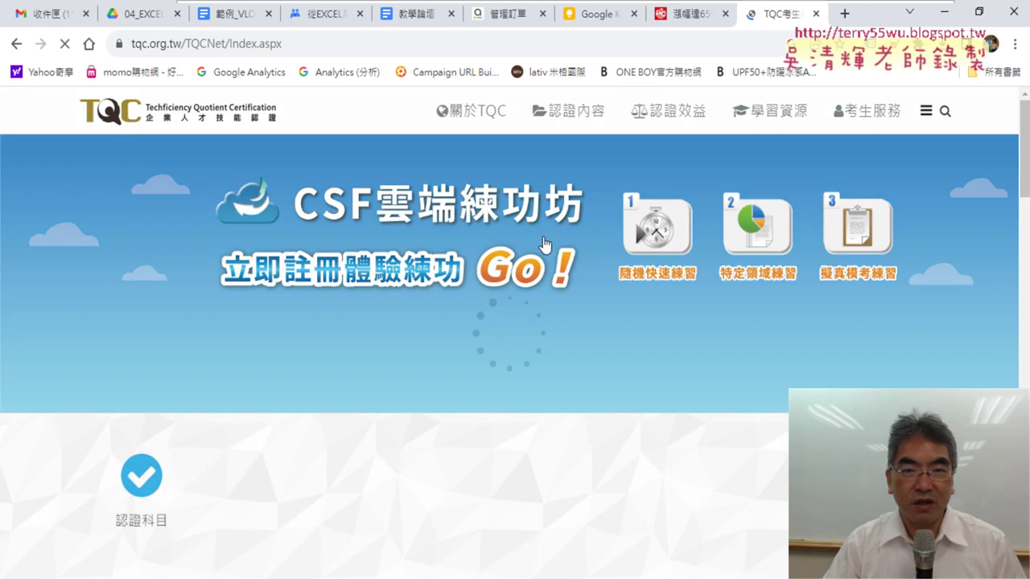
Browse to the Excel certification subject and highlight the 實用級 exam level row.
mouse_move(593, 118)
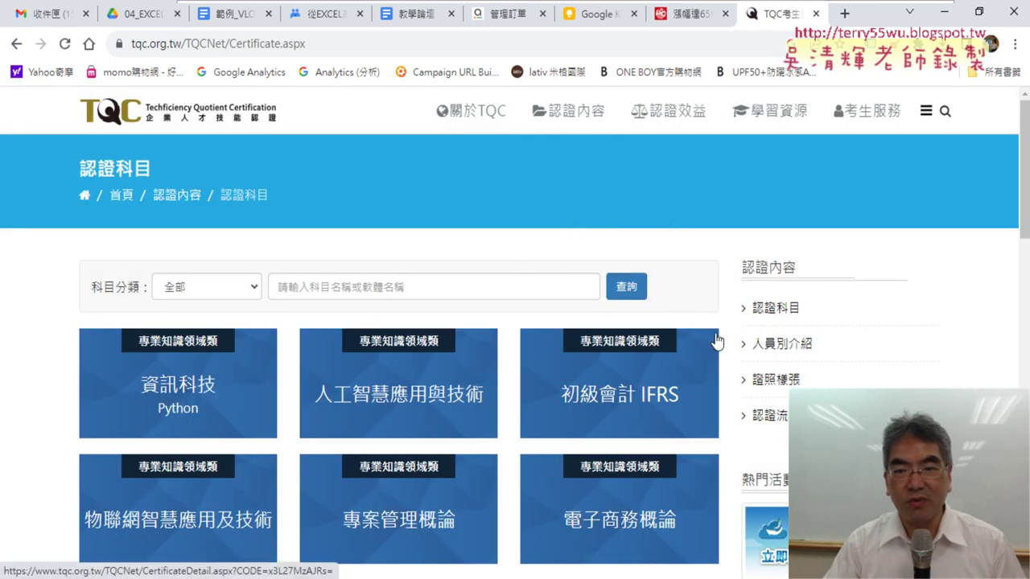
scroll(719, 338, "down", 4)
scroll(733, 346, "down", 3)
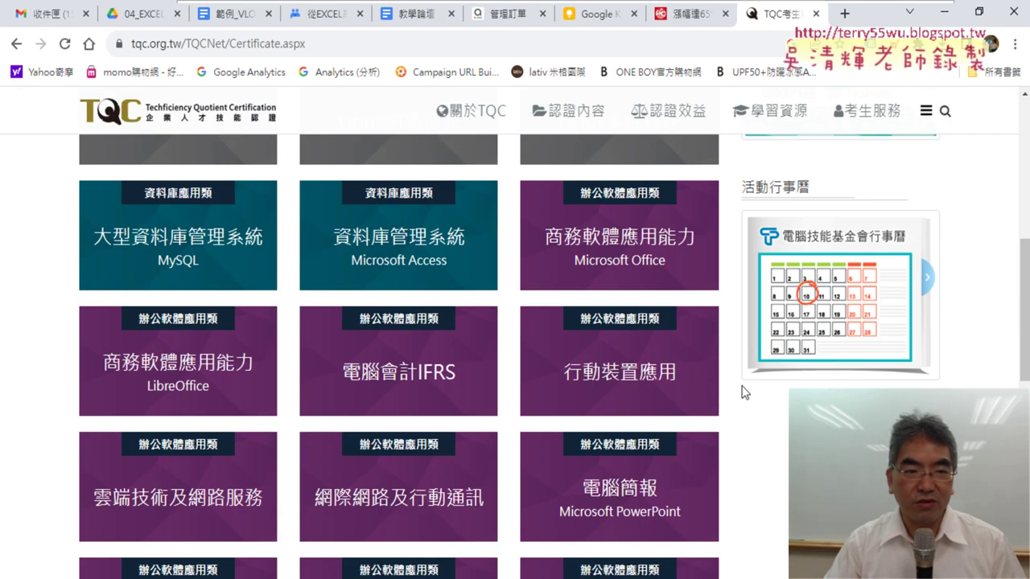
scroll(741, 392, "down", 3)
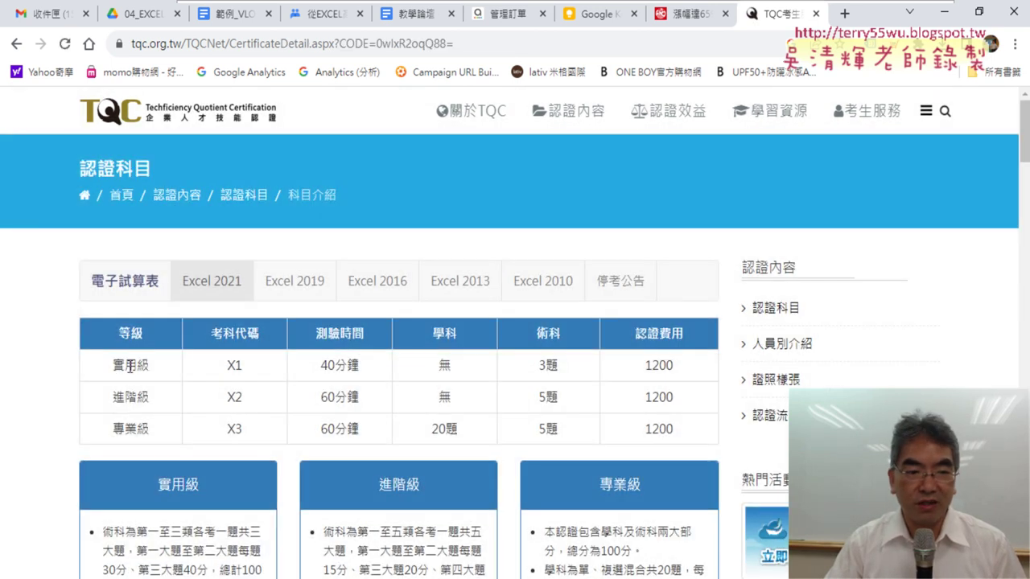
left_click_drag(112, 367, 686, 374)
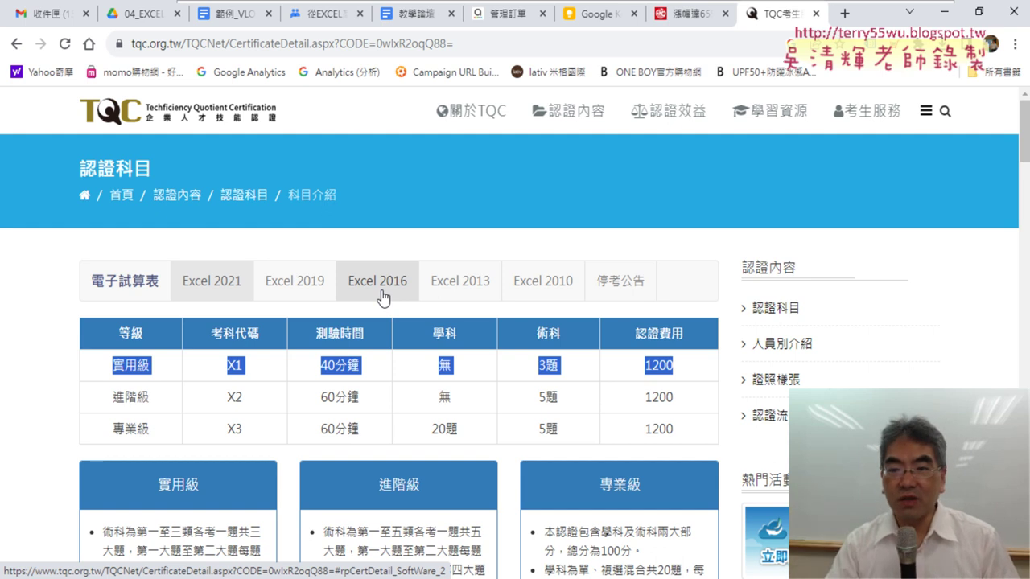
mouse_move(893, 118)
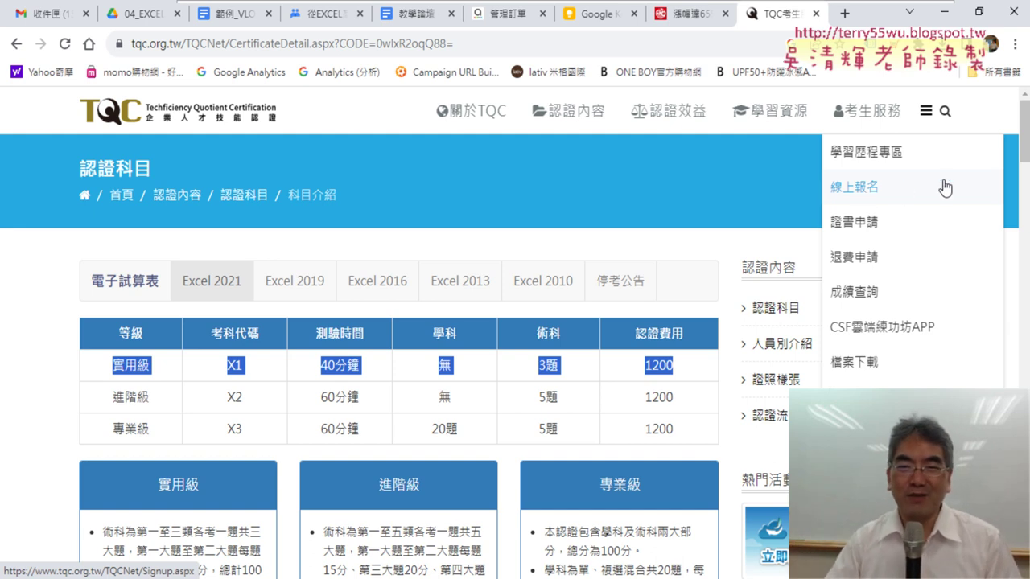
left_click(507, 203)
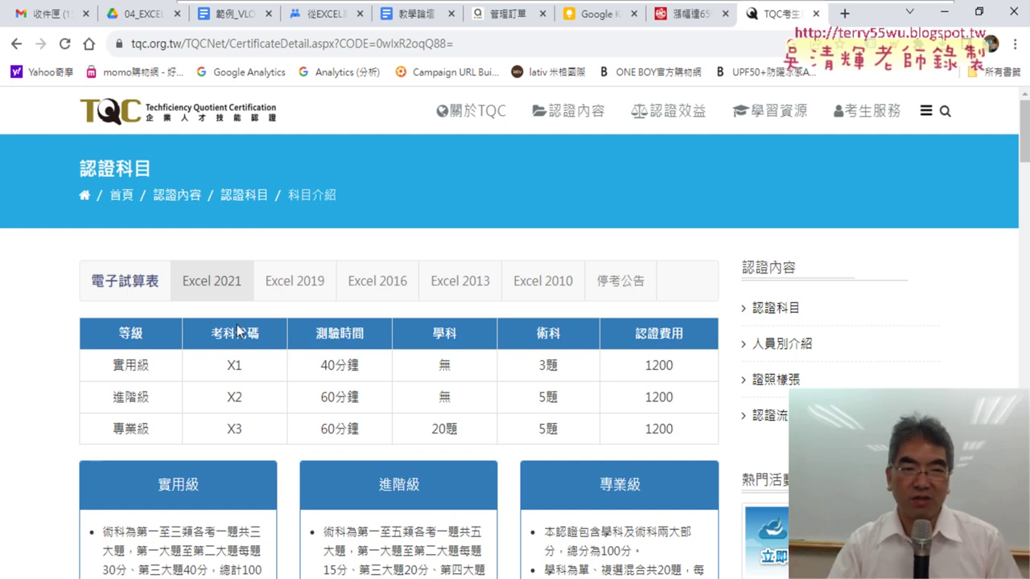
Review the Booking id task in Google Docs, then switch to the Excel workbook.
left_click(228, 22)
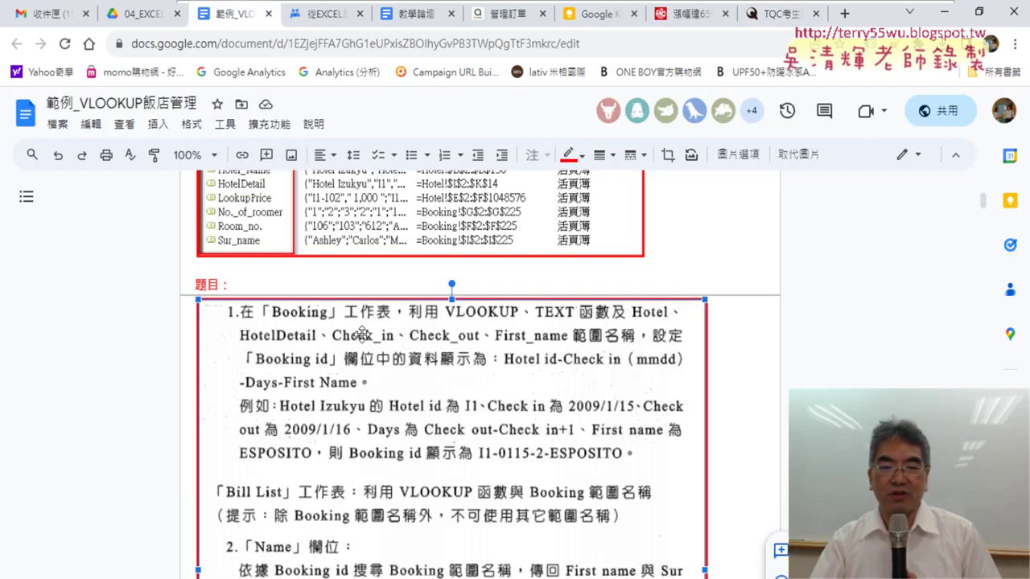
scroll(361, 334, "down", 2)
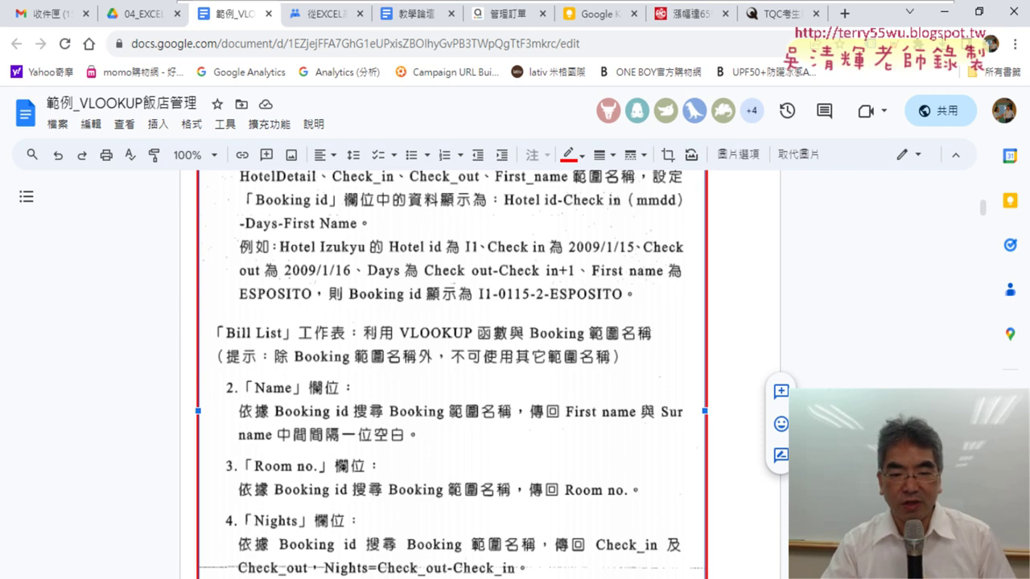
key("alt+Tab")
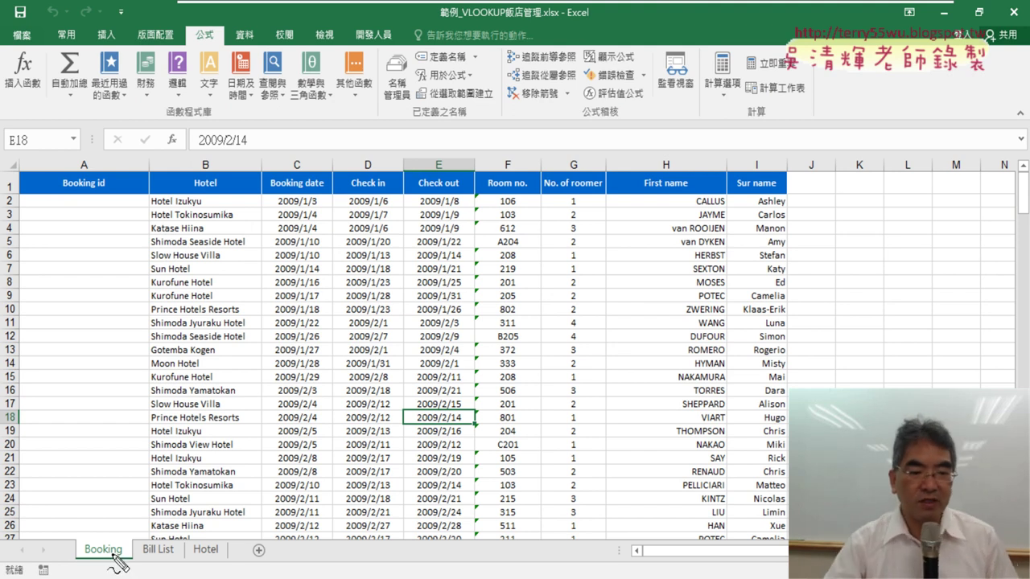
Point out the Booking sheet, select empty cell A2, and return to the browser task description.
left_click_drag(120, 563, 130, 519)
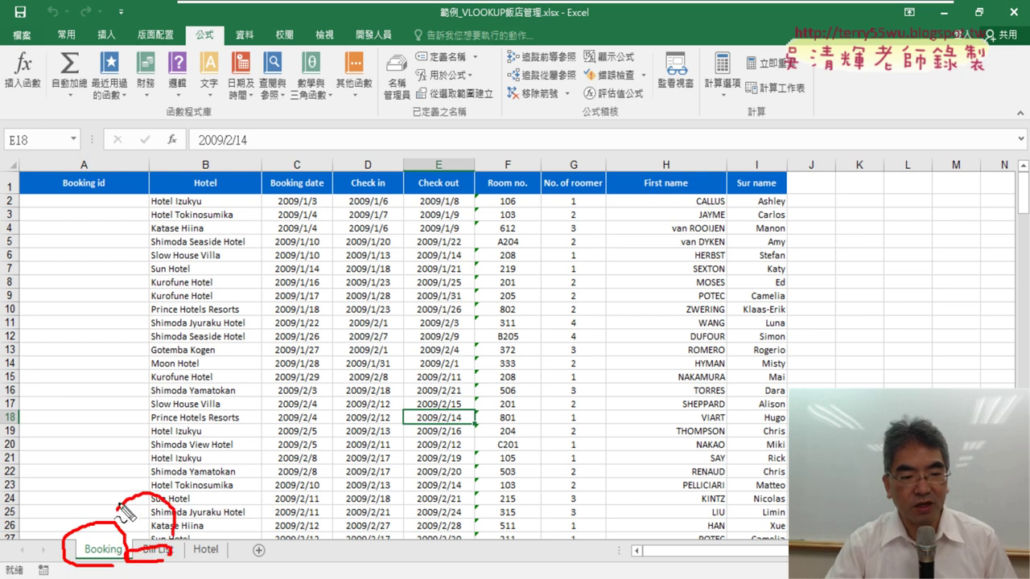
key("Escape")
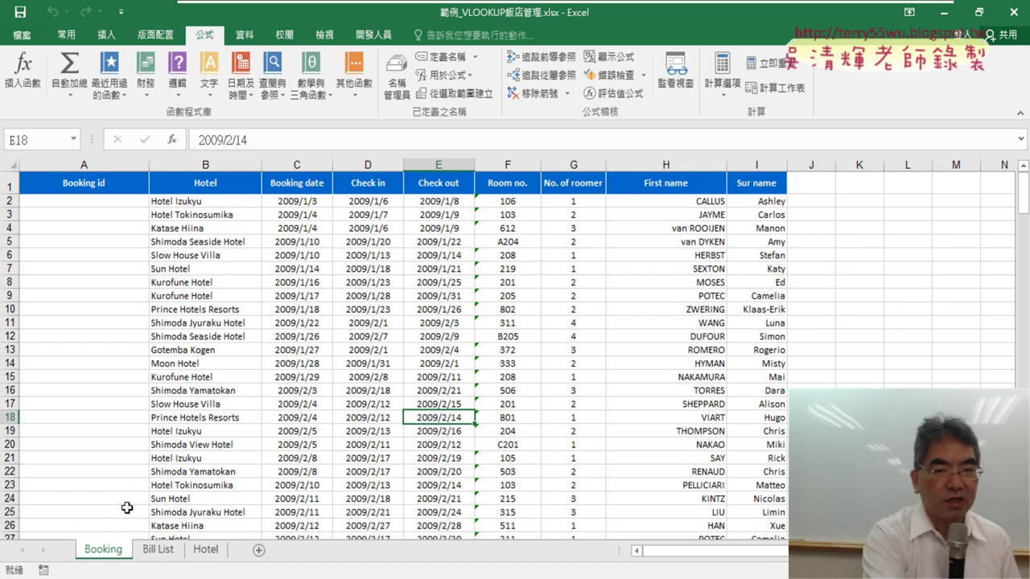
left_click(127, 197)
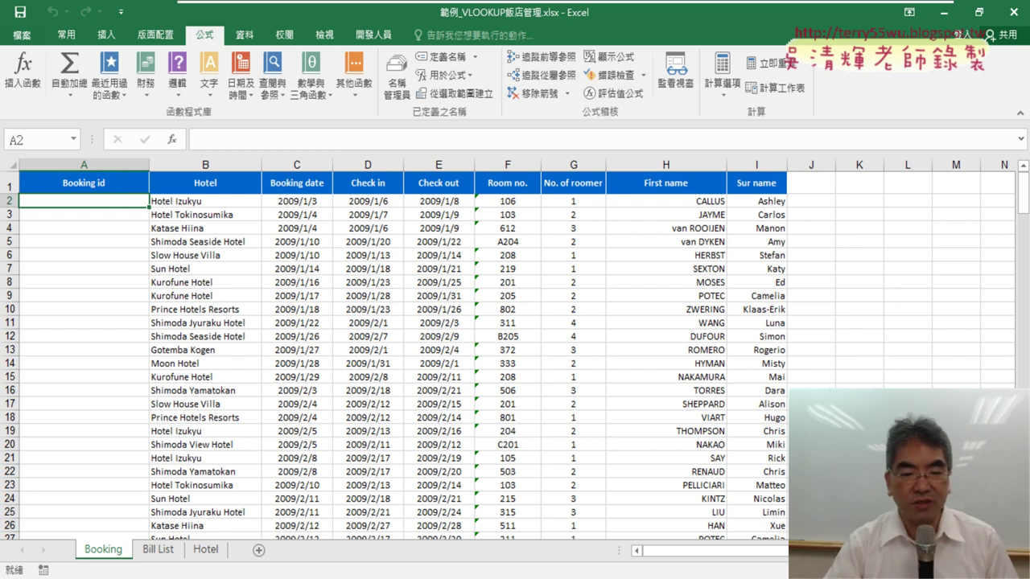
key("alt+Tab")
scroll(370, 326, "up", 1)
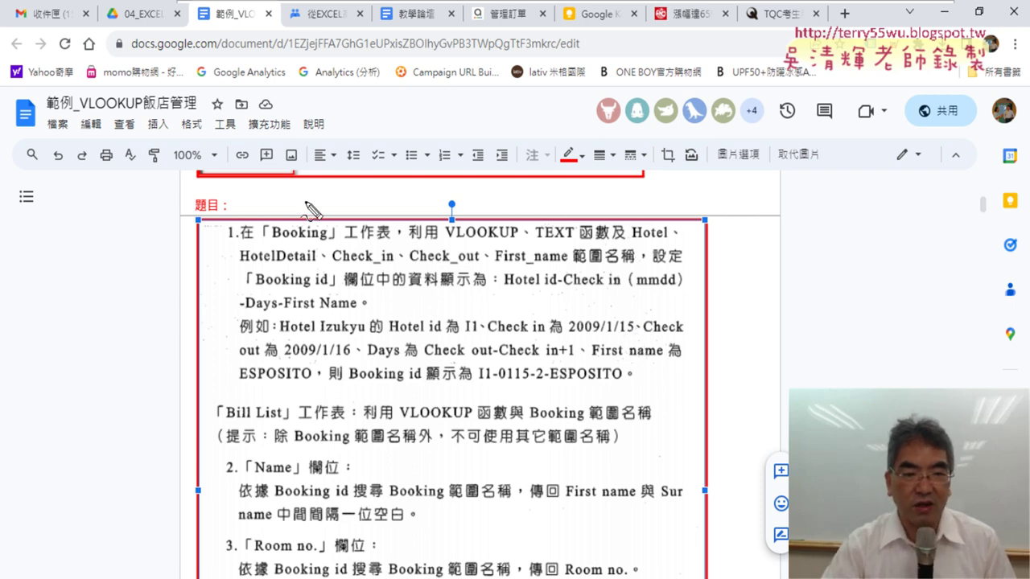
Mark Booking, VLOOKUP and example I1-0115-2-ESPOSITO in the task text, then erase the marks.
left_click_drag(271, 240, 329, 241)
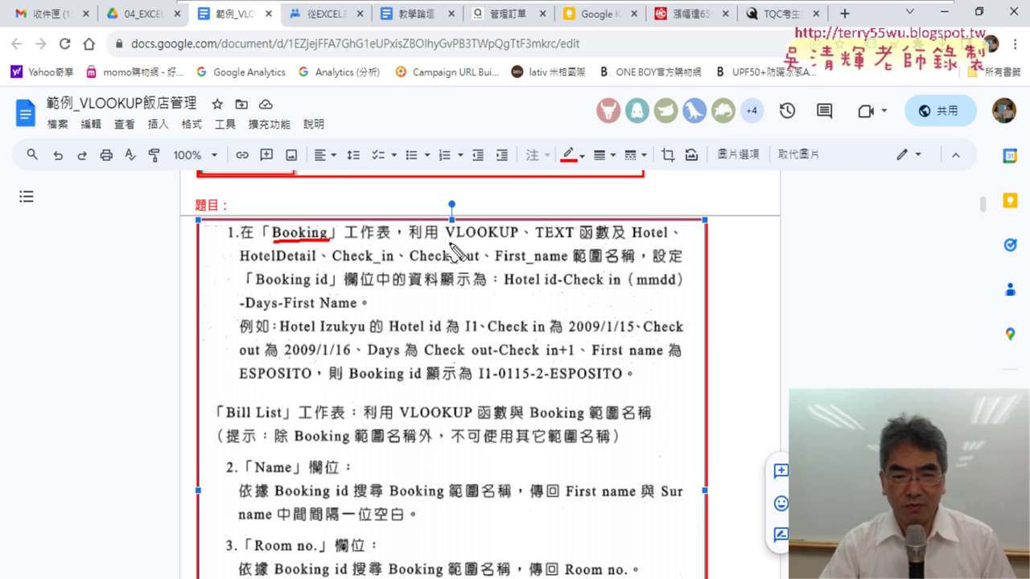
left_click_drag(446, 241, 572, 239)
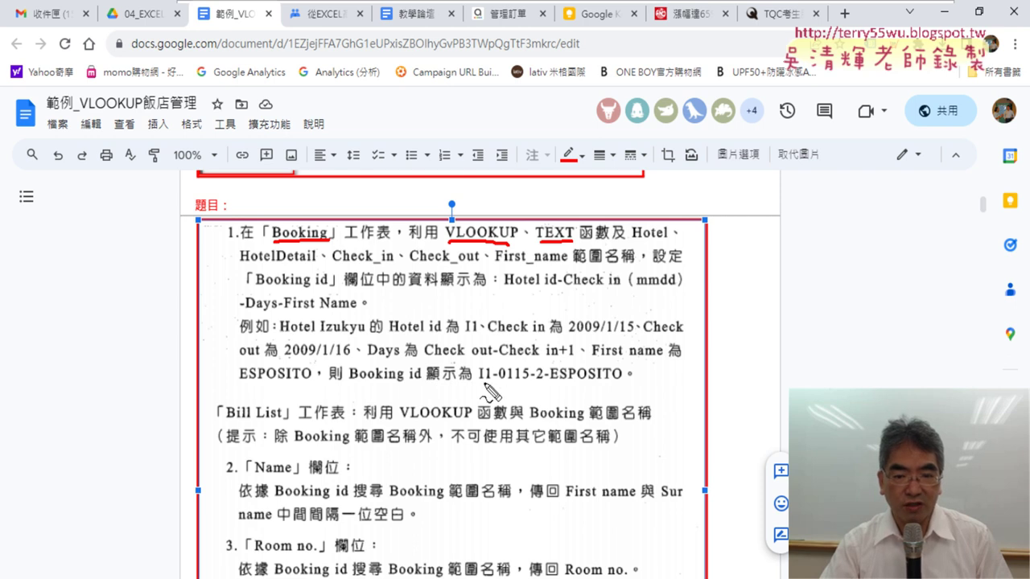
left_click_drag(475, 384, 623, 381)
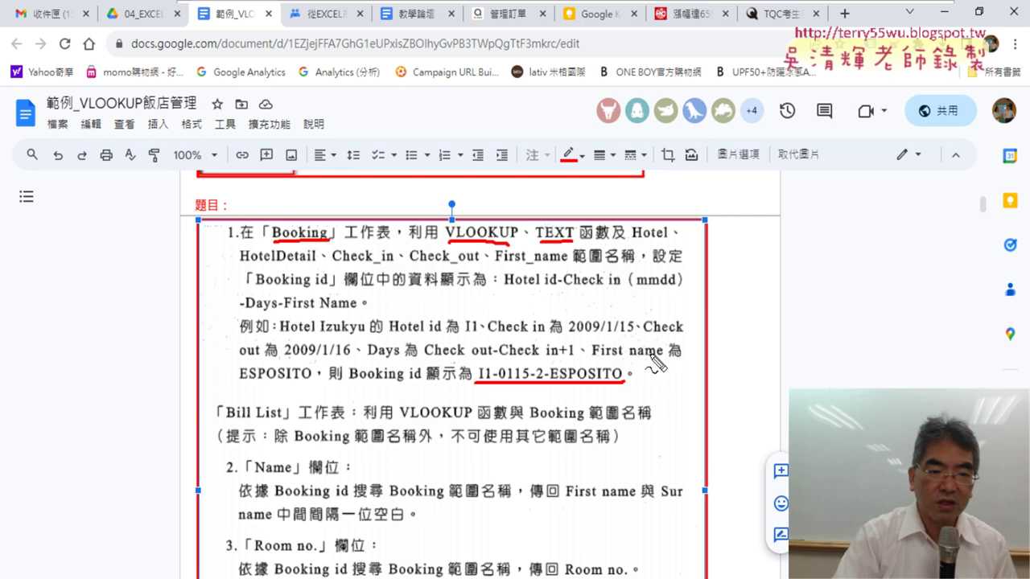
key("e")
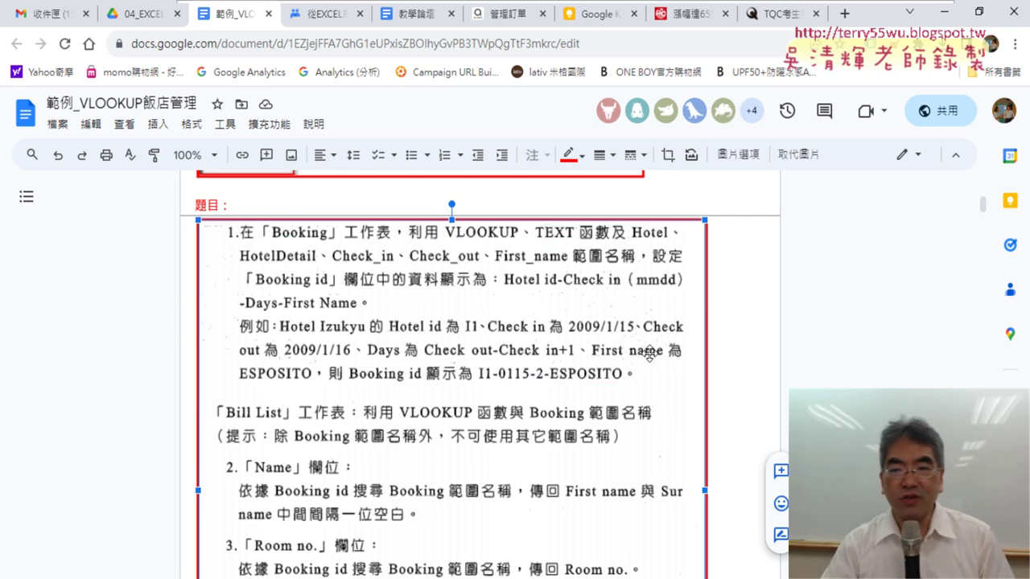
key("Escape")
left_click(944, 12)
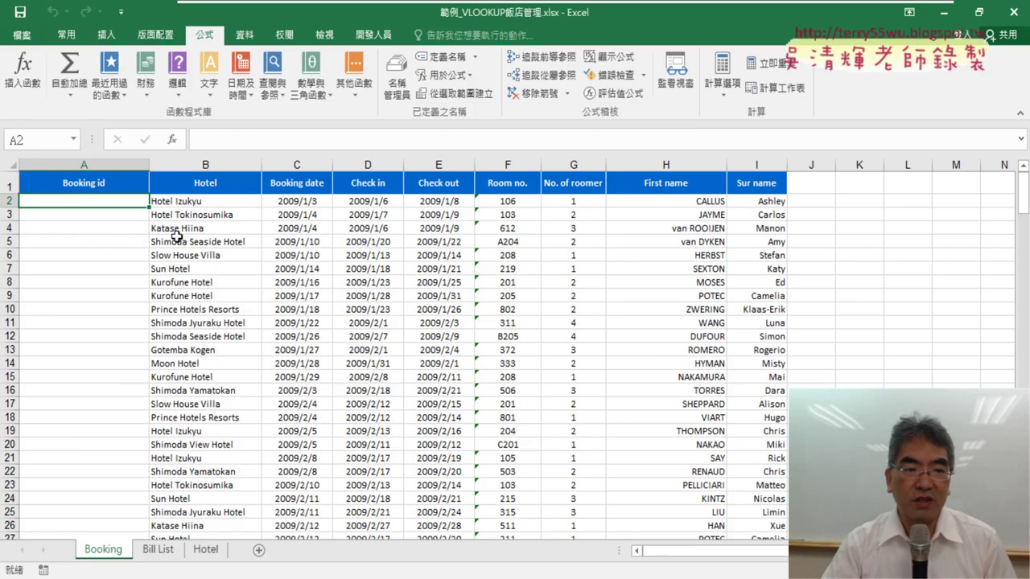
left_click(186, 201)
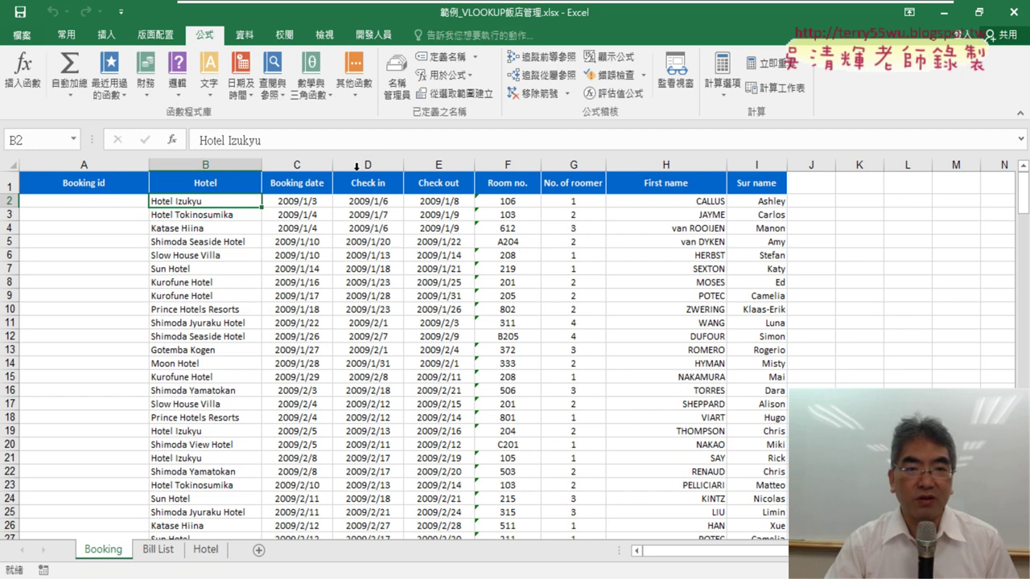
left_click(401, 90)
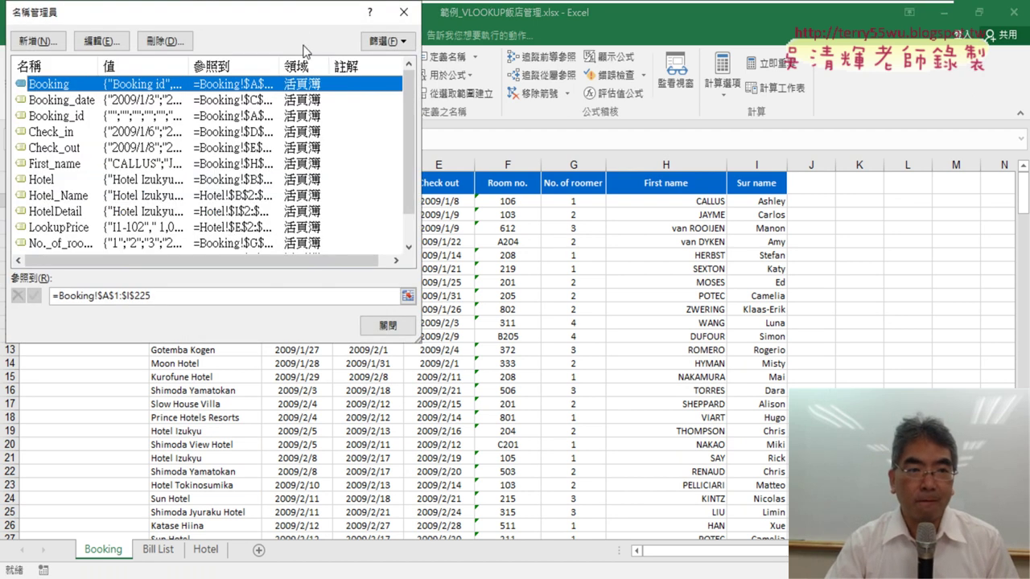
left_click_drag(294, 18, 696, 72)
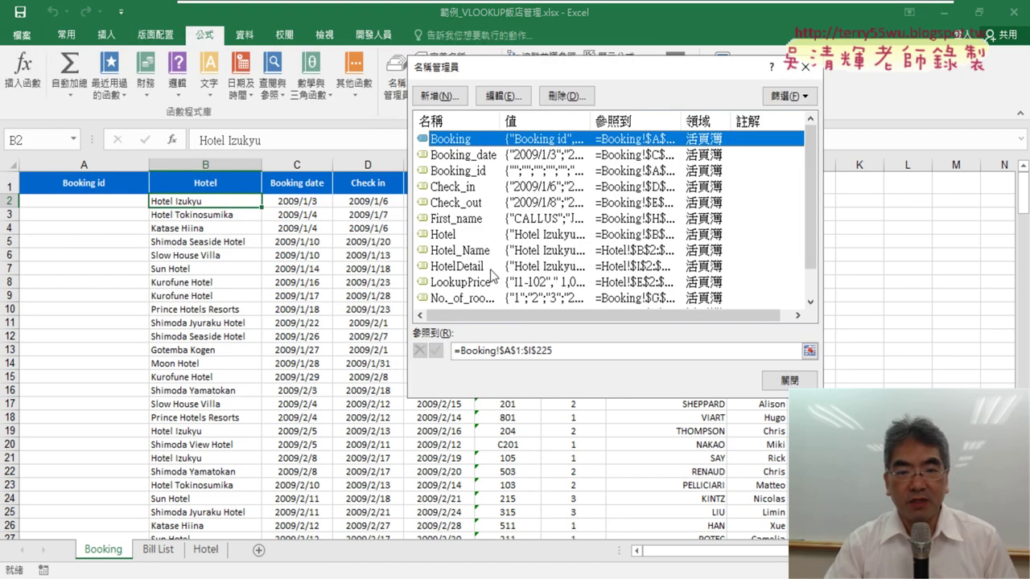
left_click(454, 266)
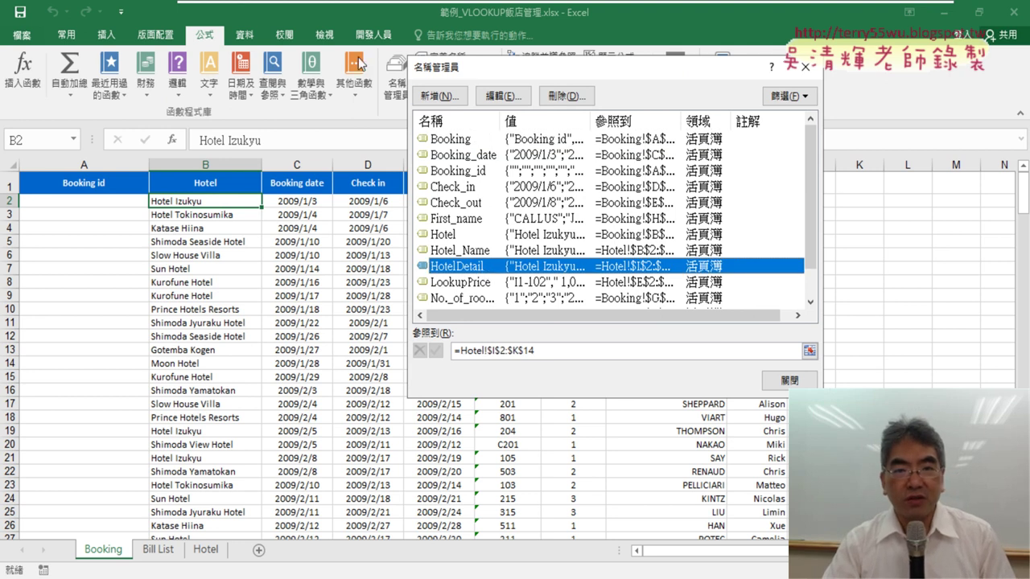
left_click_drag(461, 59, 462, 97)
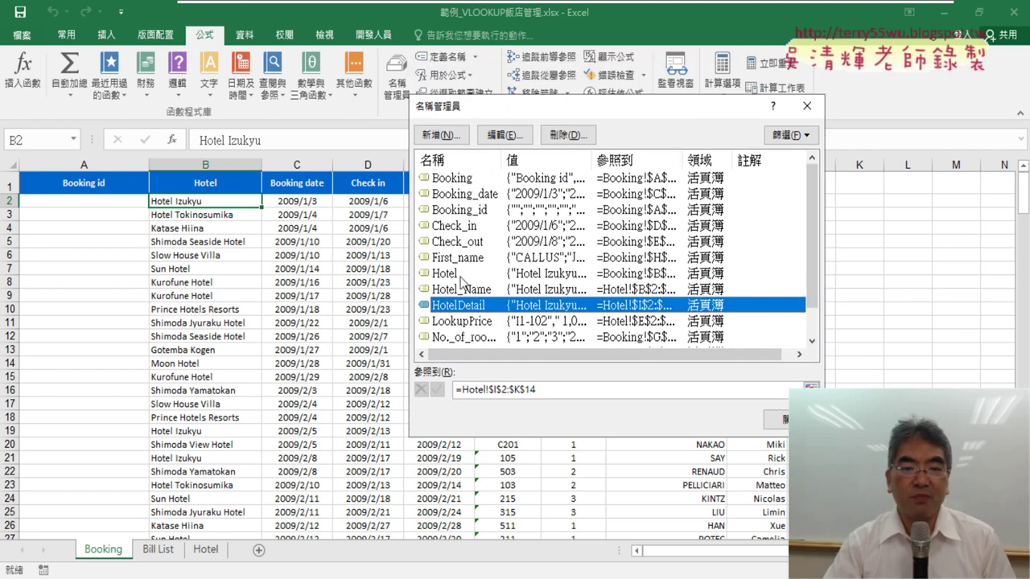
left_click(542, 389)
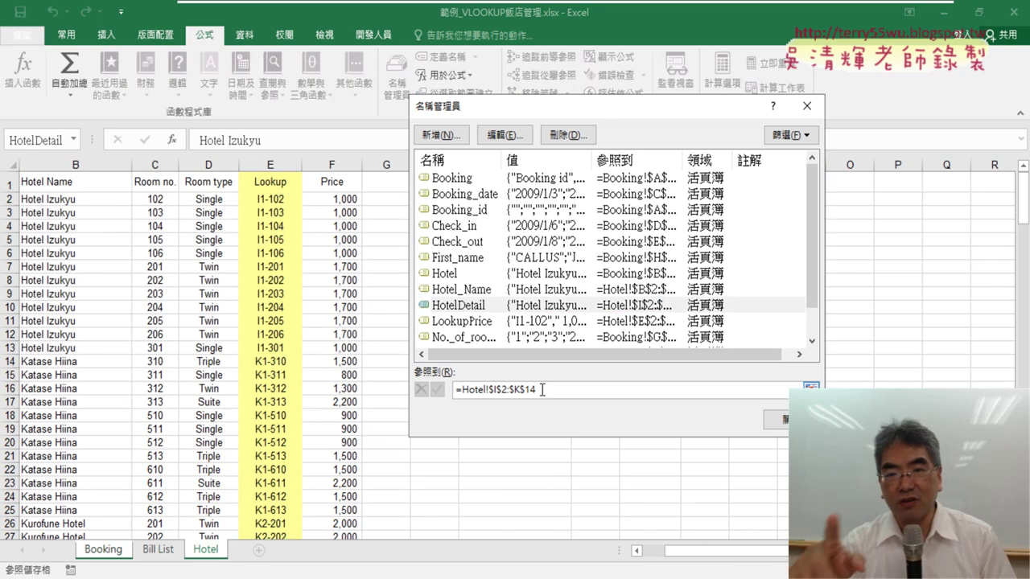
left_click_drag(605, 116, 202, 131)
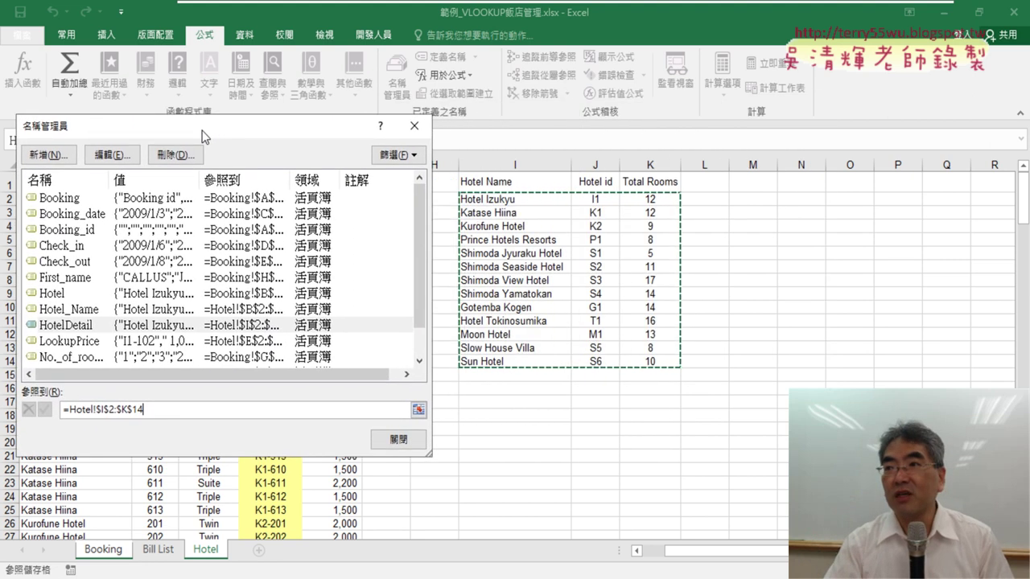
left_click_drag(202, 131, 210, 130)
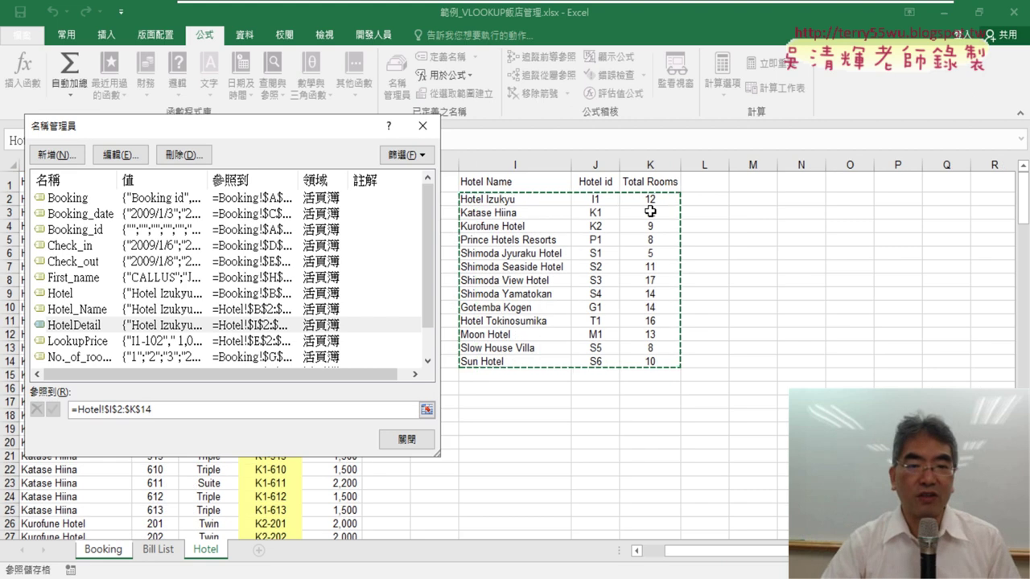
Insert VLOOKUP into Booking id cell A2 from the Lookup & Reference category.
left_click(423, 128)
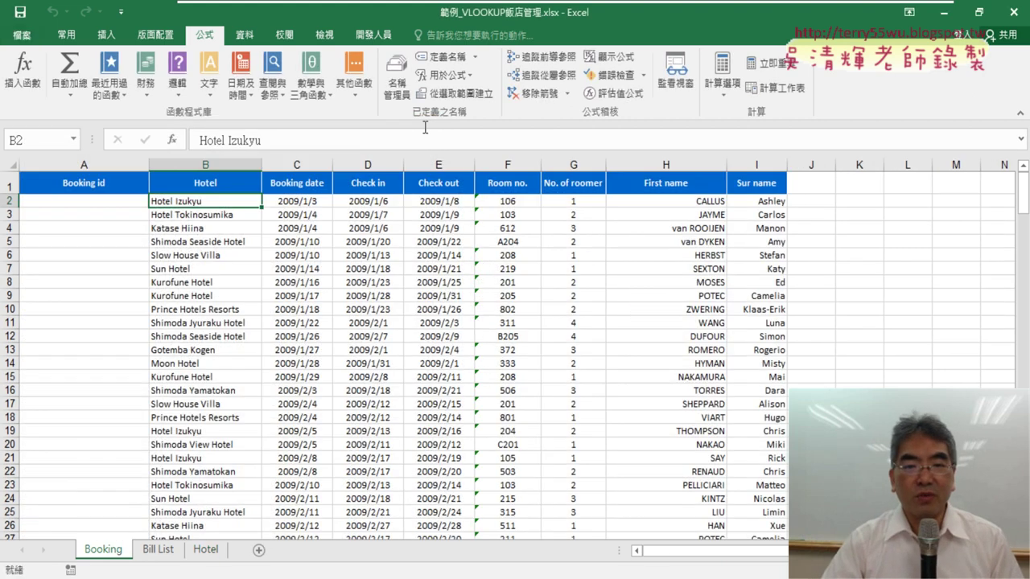
left_click(82, 199)
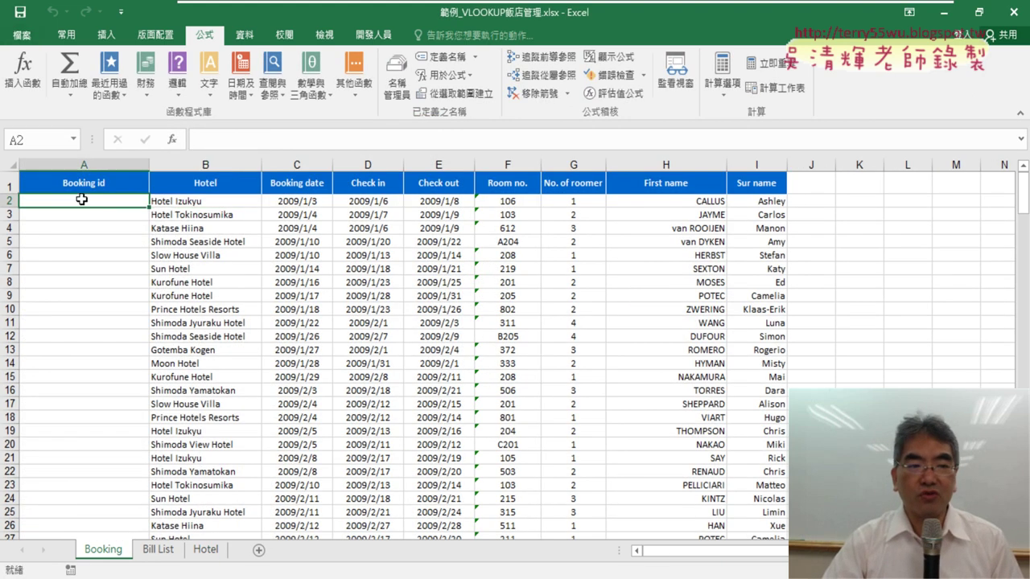
left_click(172, 140)
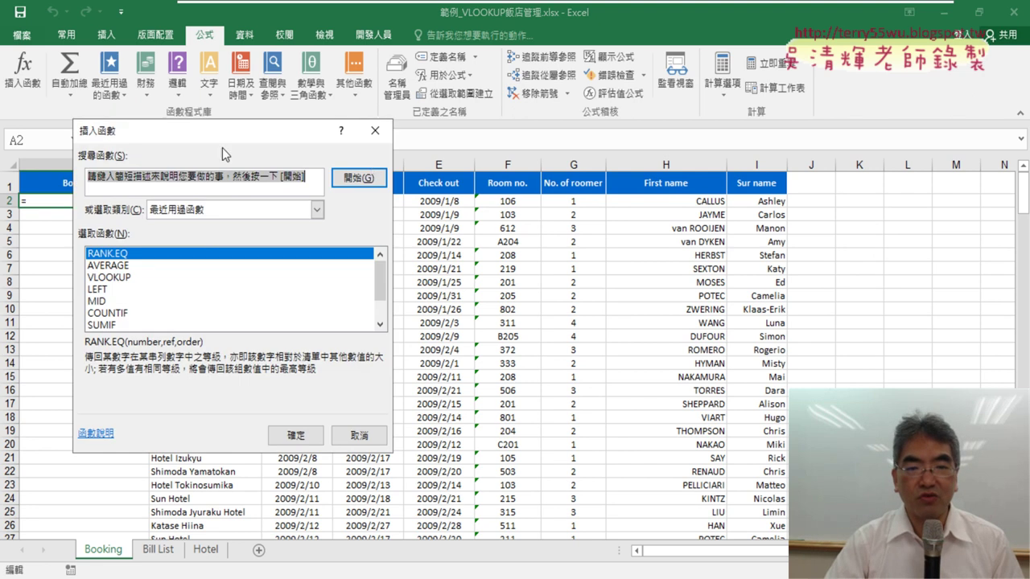
left_click_drag(273, 149, 537, 111)
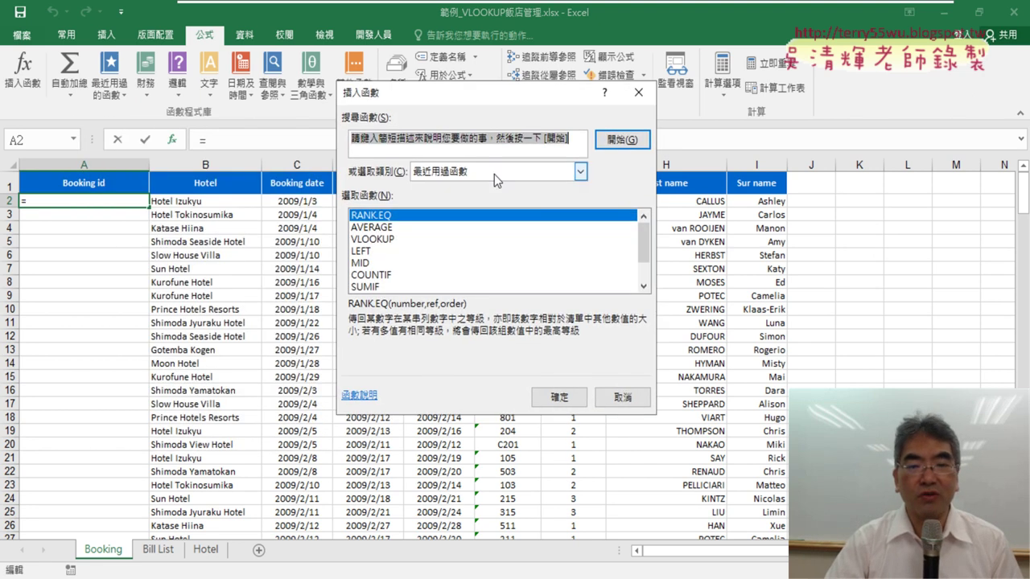
left_click(494, 174)
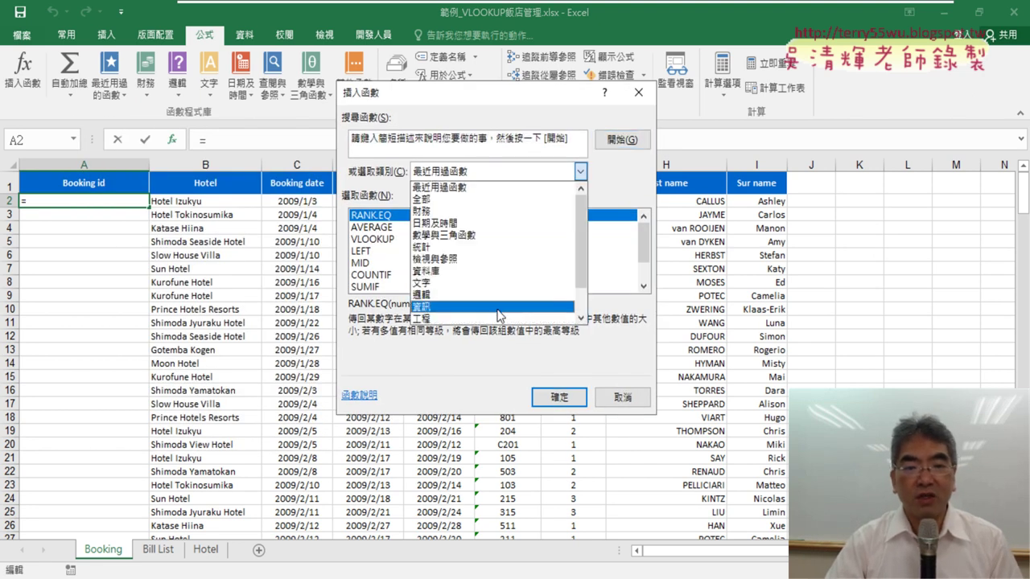
left_click(513, 259)
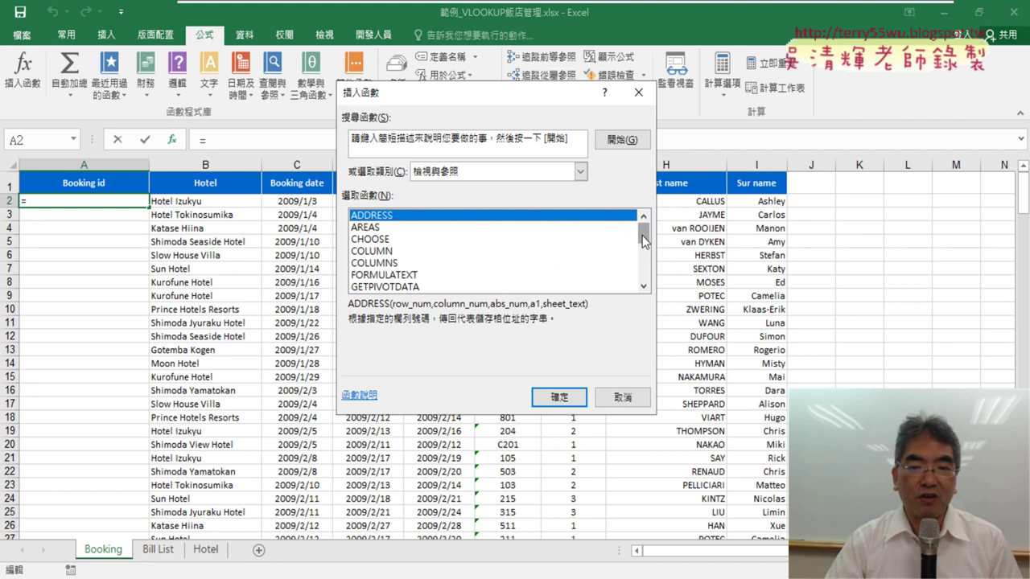
left_click_drag(644, 239, 644, 273)
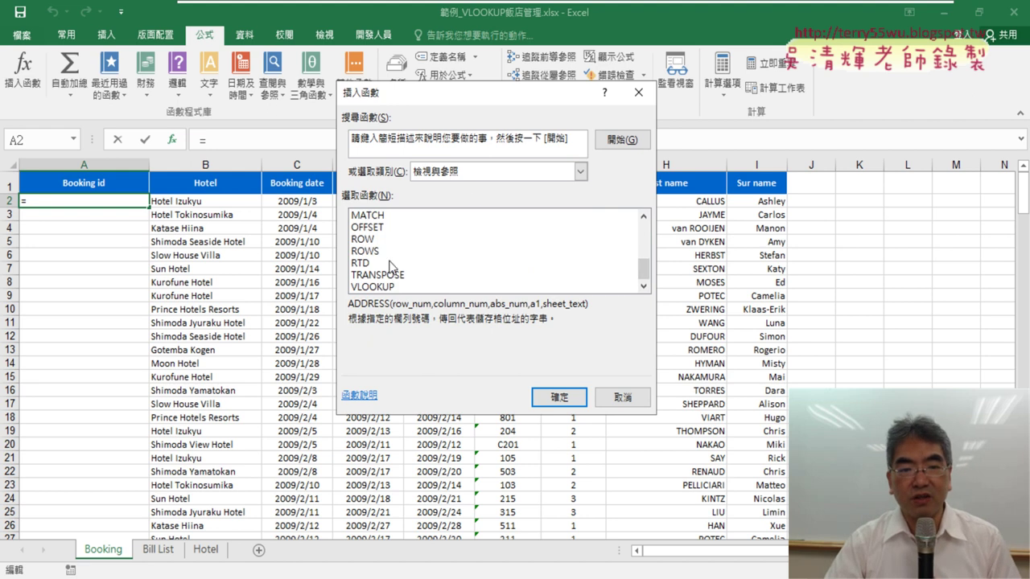
left_click(378, 287)
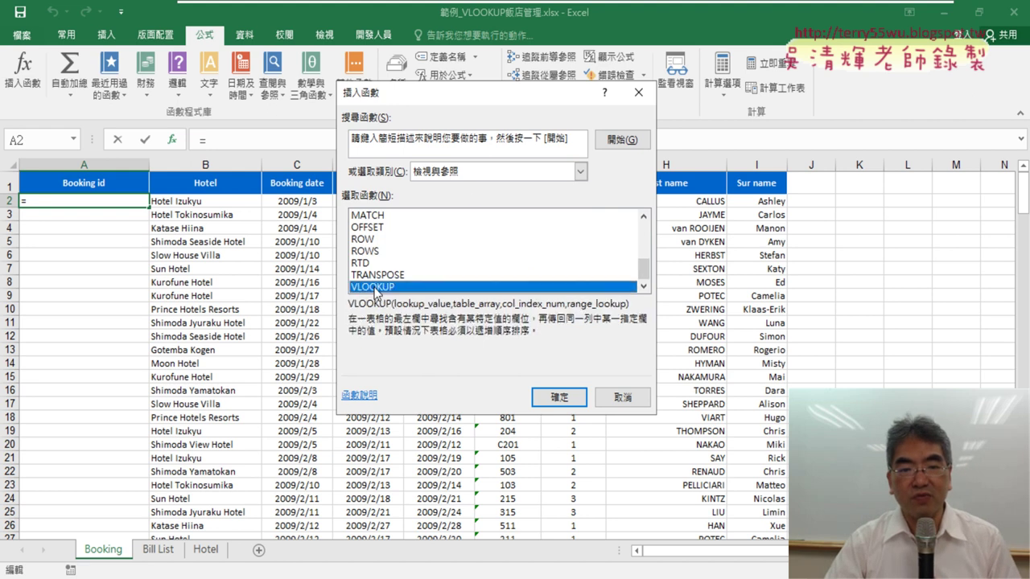
left_click(561, 399)
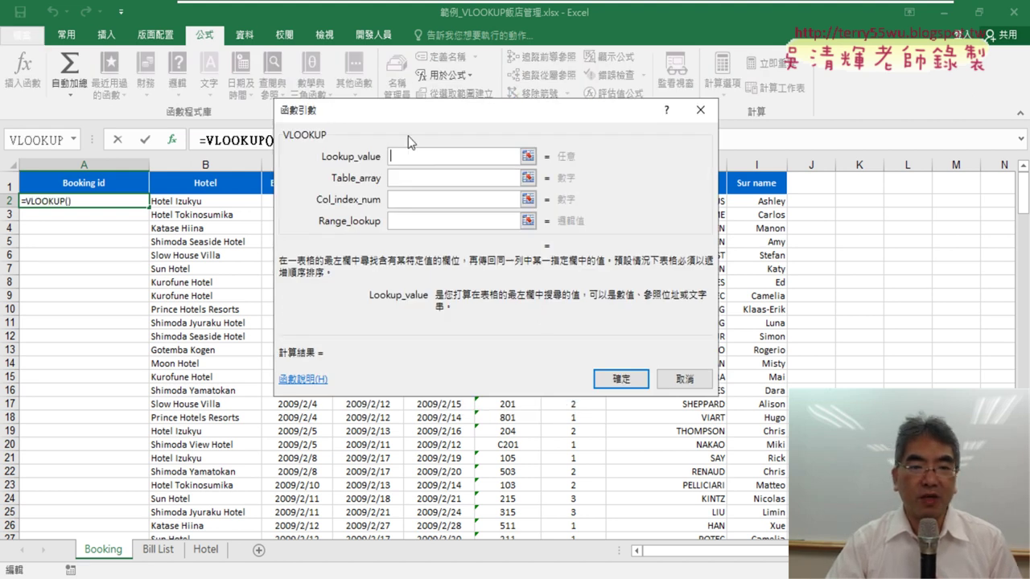
Fill VLOOKUP with lookup value B2, the HotelDetail named range, column 2 and exact match 0.
left_click_drag(423, 108, 542, 109)
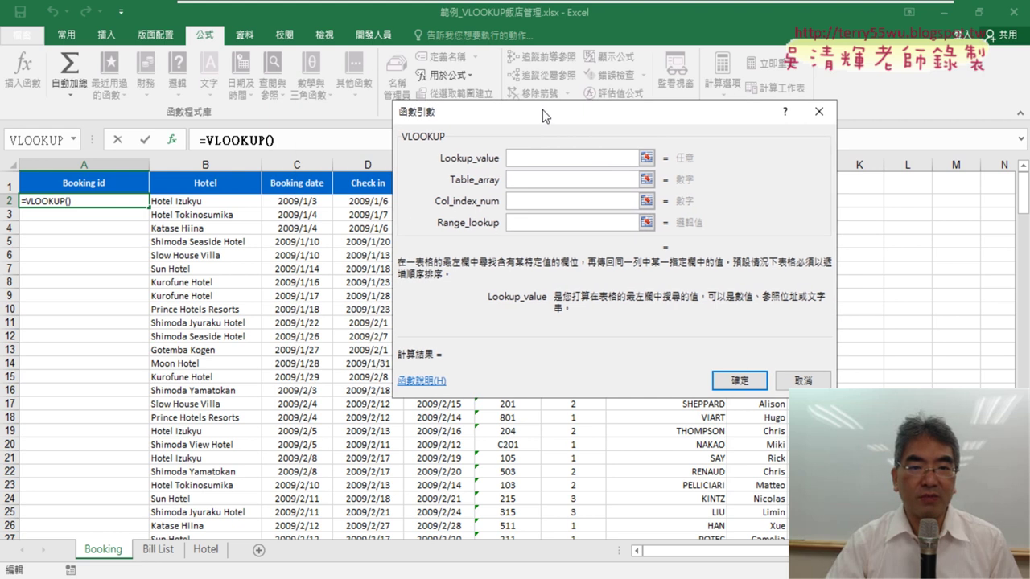
left_click(219, 205)
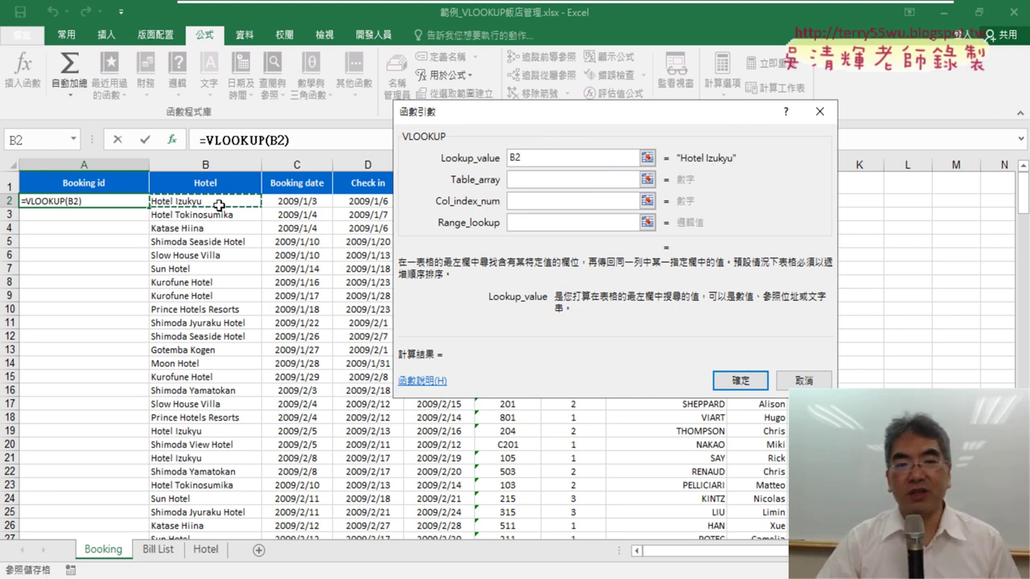
left_click(539, 180)
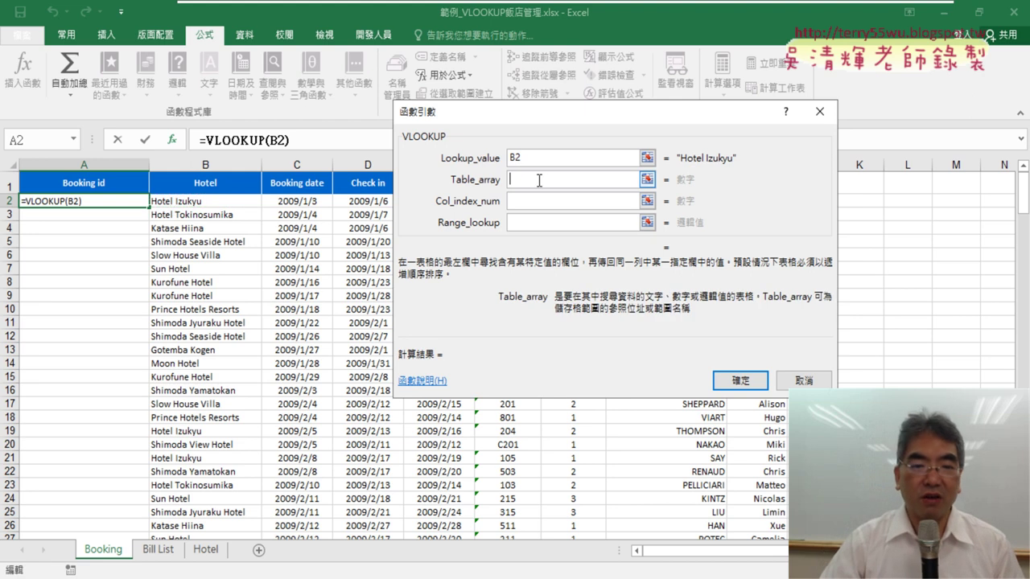
key("F3")
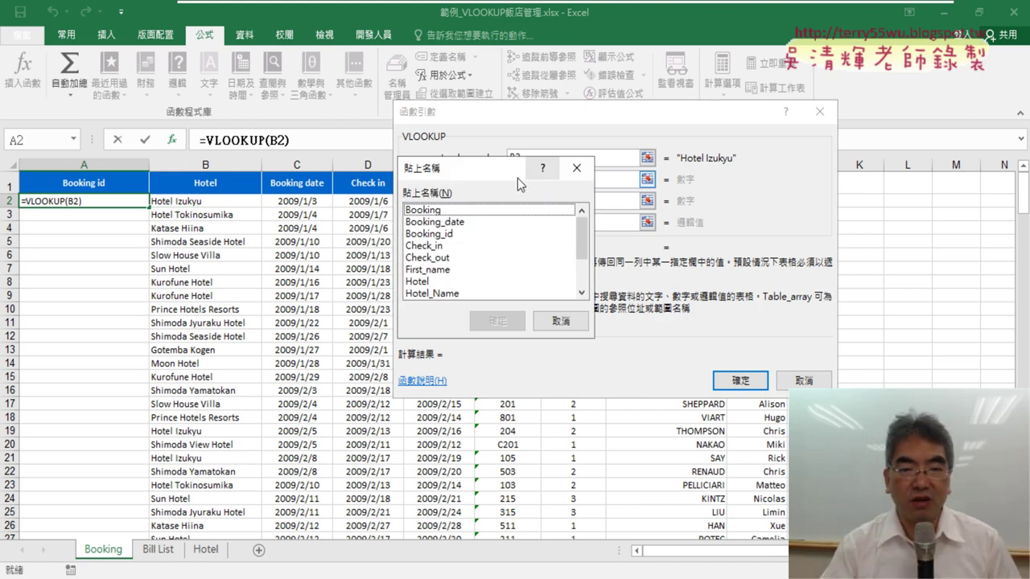
scroll(584, 239, "down", 2)
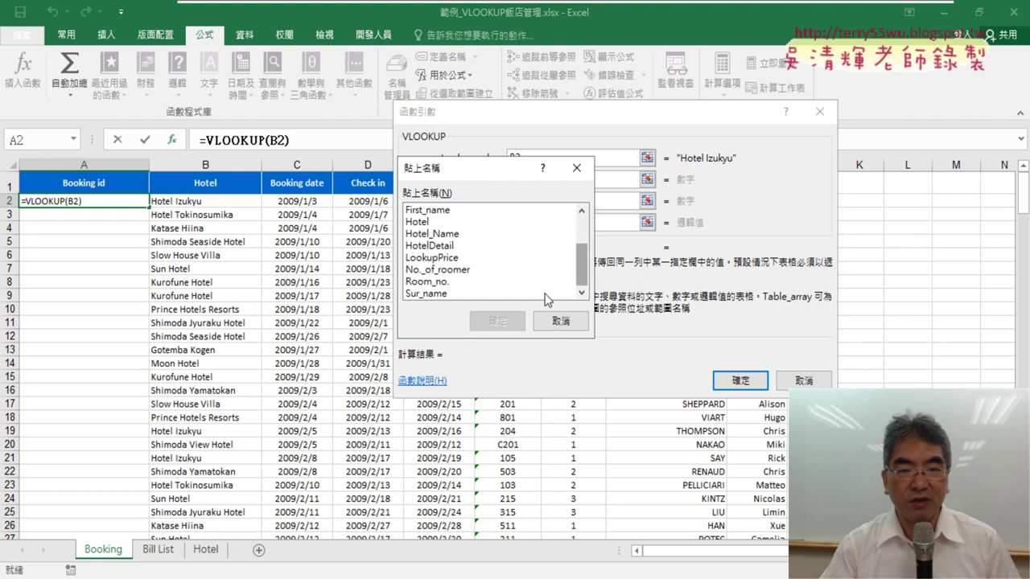
left_click(441, 245)
left_click(496, 323)
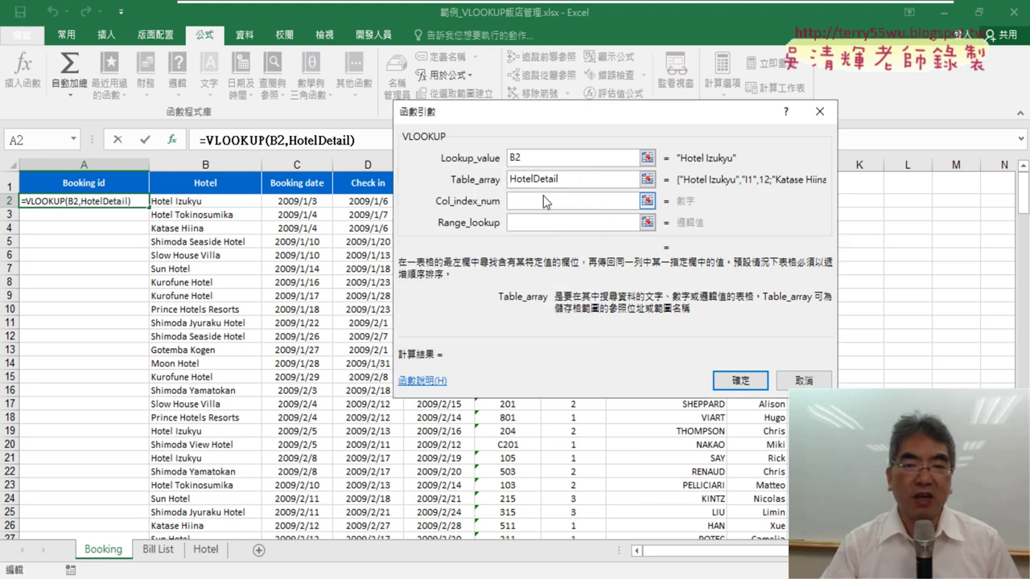
left_click(543, 199)
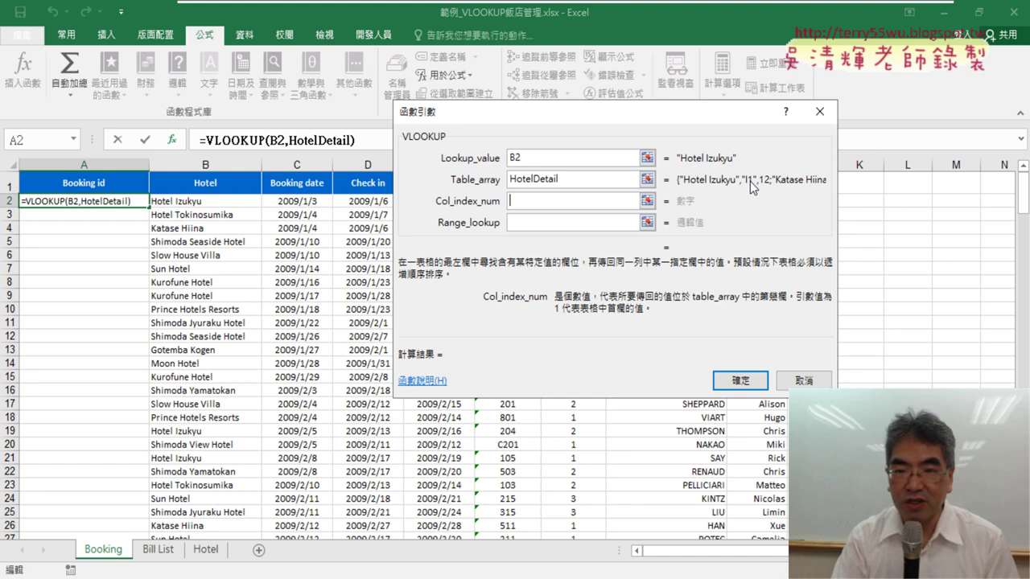
type("2")
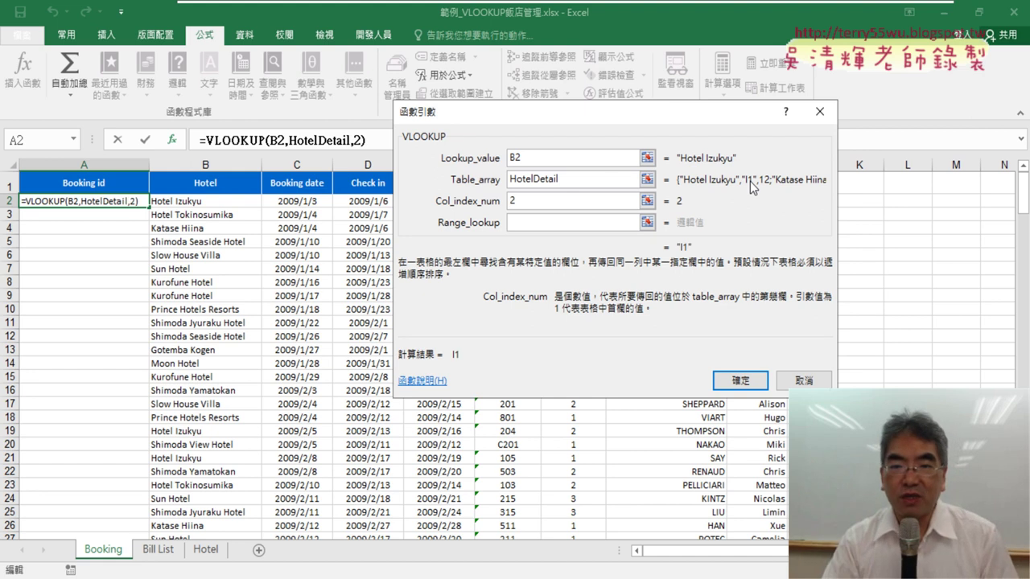
left_click(583, 219)
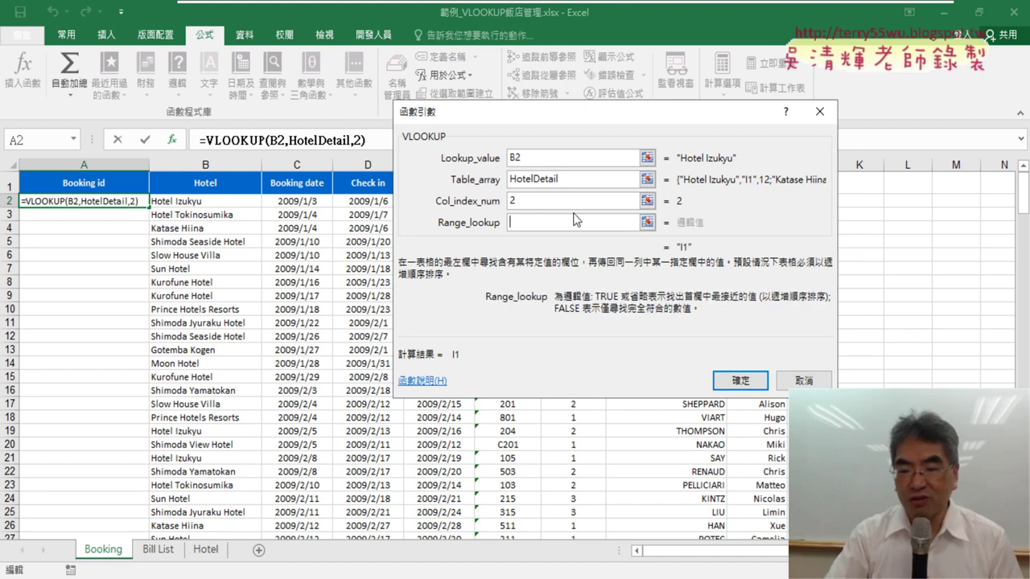
type("0")
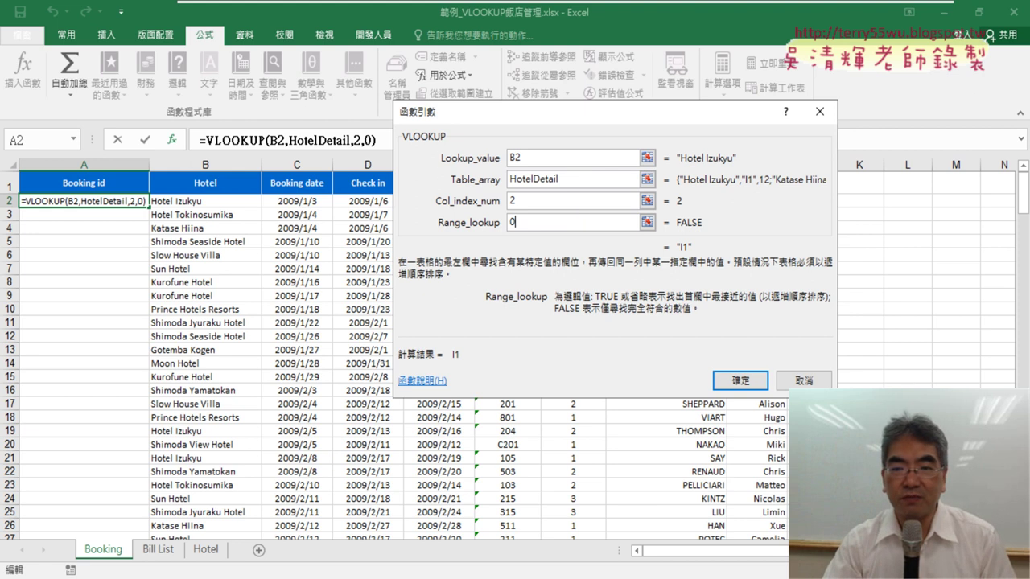
left_click(719, 383)
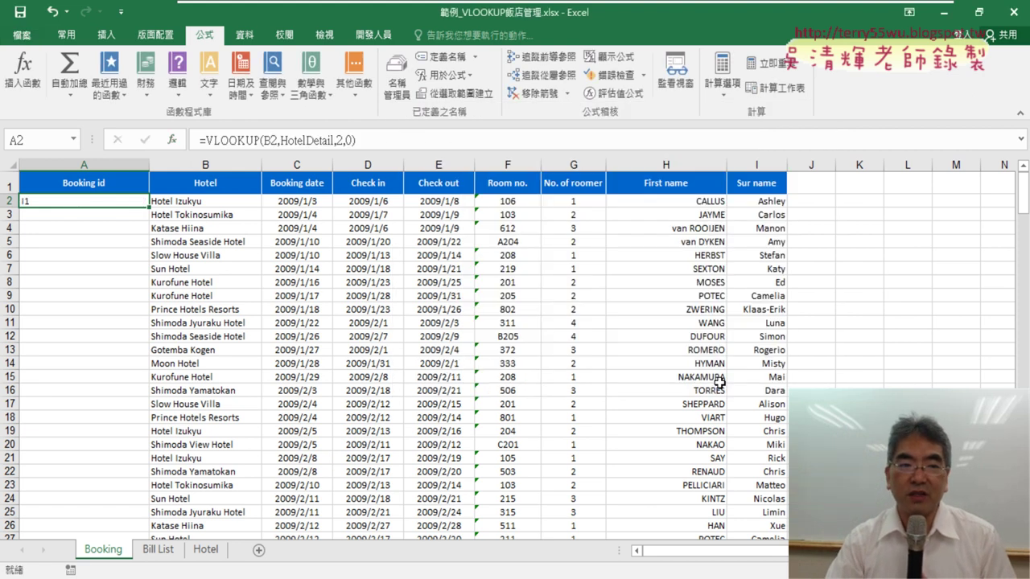
Append &"-"& to A2's VLOOKUP formula and switch to the Google Docs instructions.
left_click(396, 145)
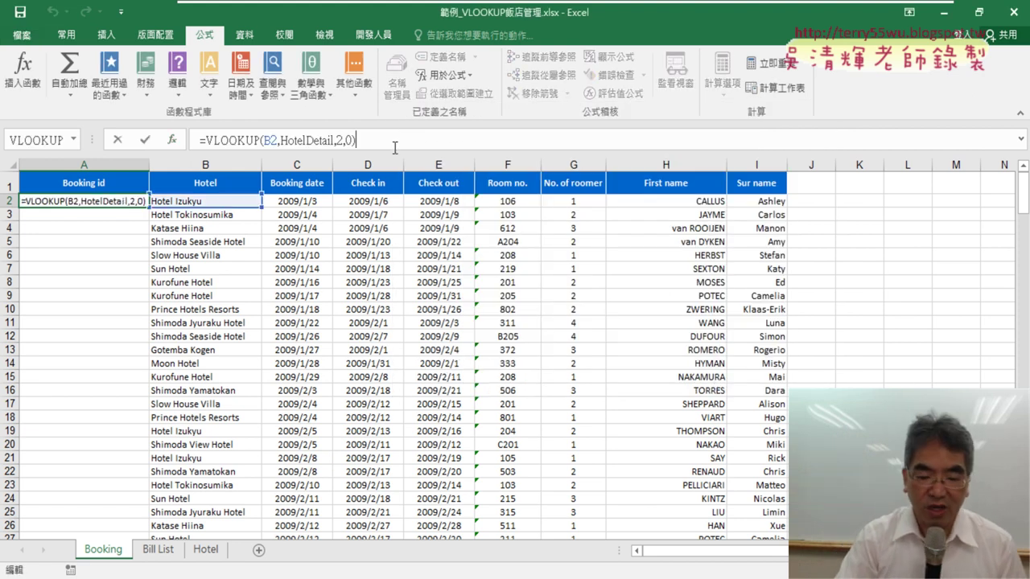
type("&")
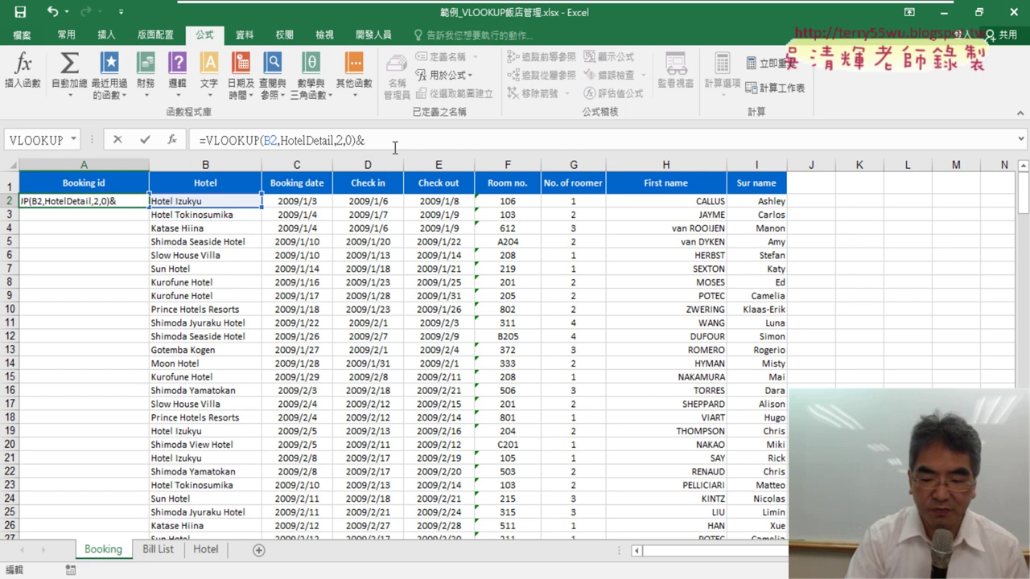
type("\"-\"")
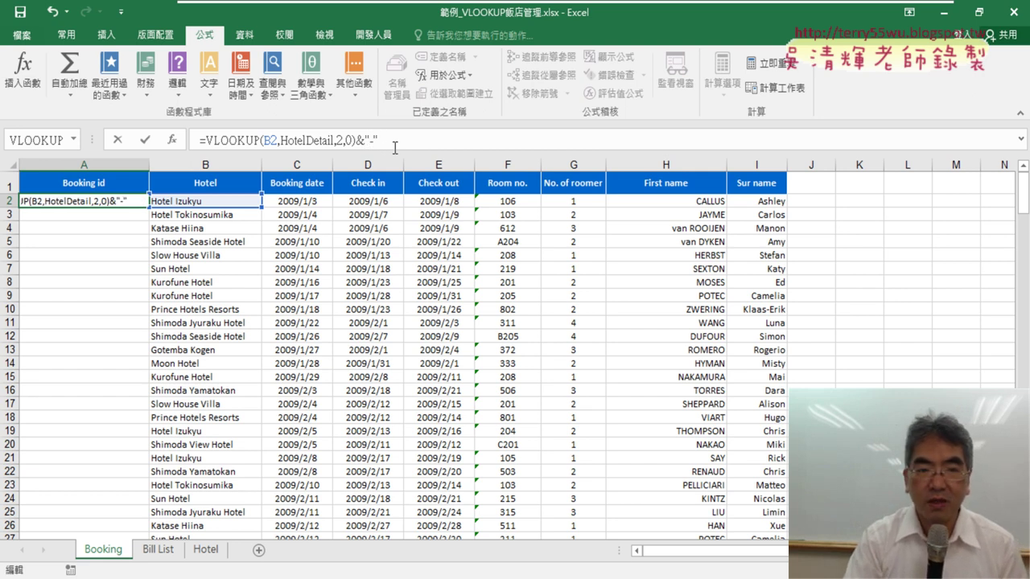
type("&")
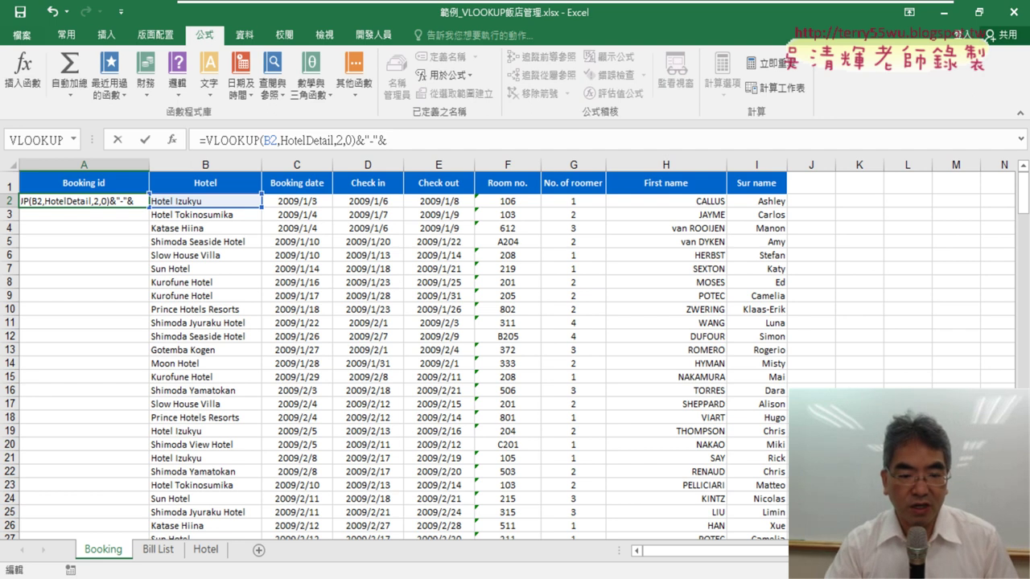
key("alt+Tab")
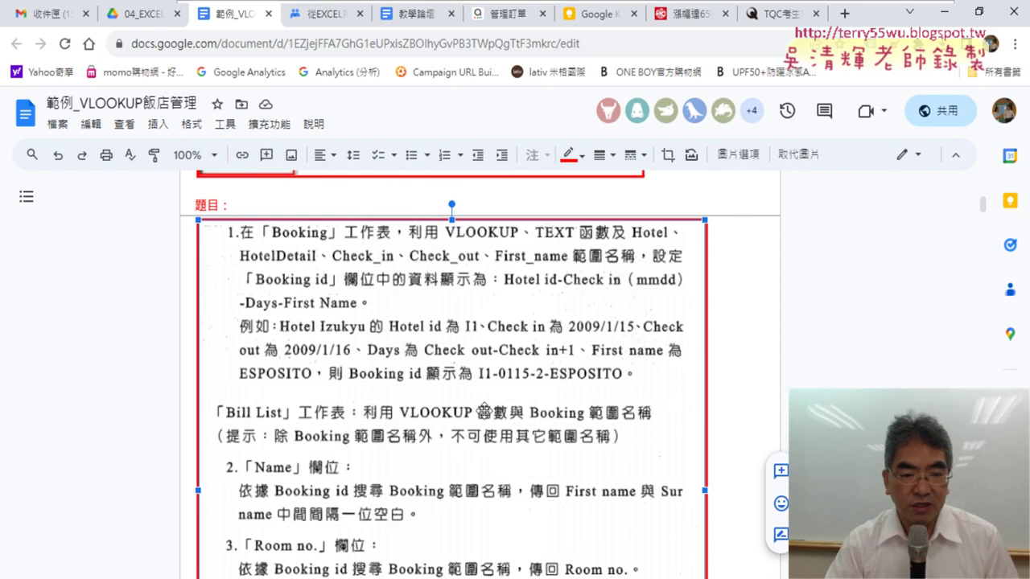
Scroll the Google Doc to the 問題1 sample of Booking id I1-0106-3-CALLUS, then return to Excel.
scroll(484, 411, "down", 5)
scroll(467, 406, "down", 1)
scroll(455, 404, "down", 1)
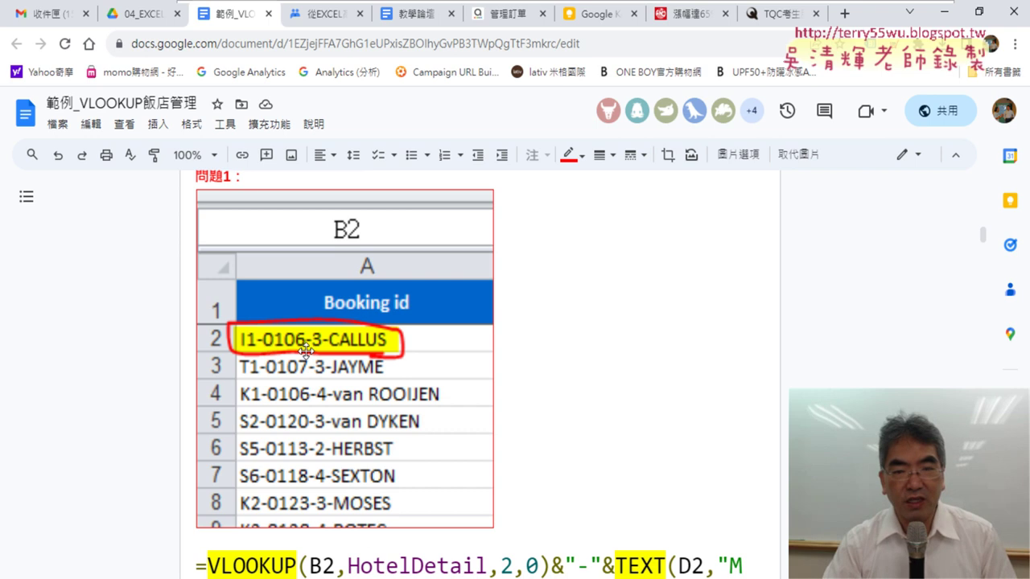
left_click(944, 13)
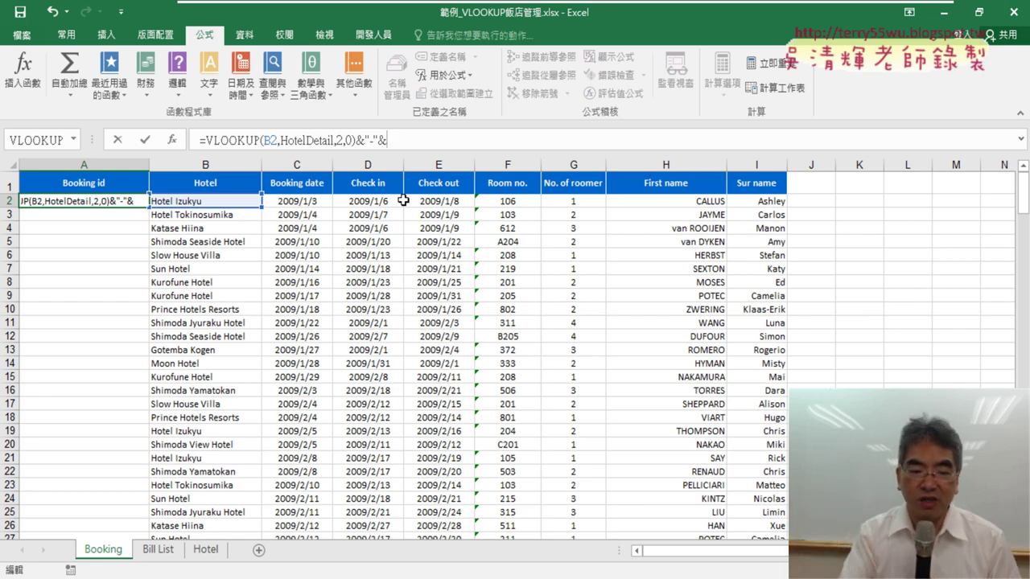
Append &TEXT(D2,"mmdd") to A2's formula so the Booking id shows I1-0106.
type("去")
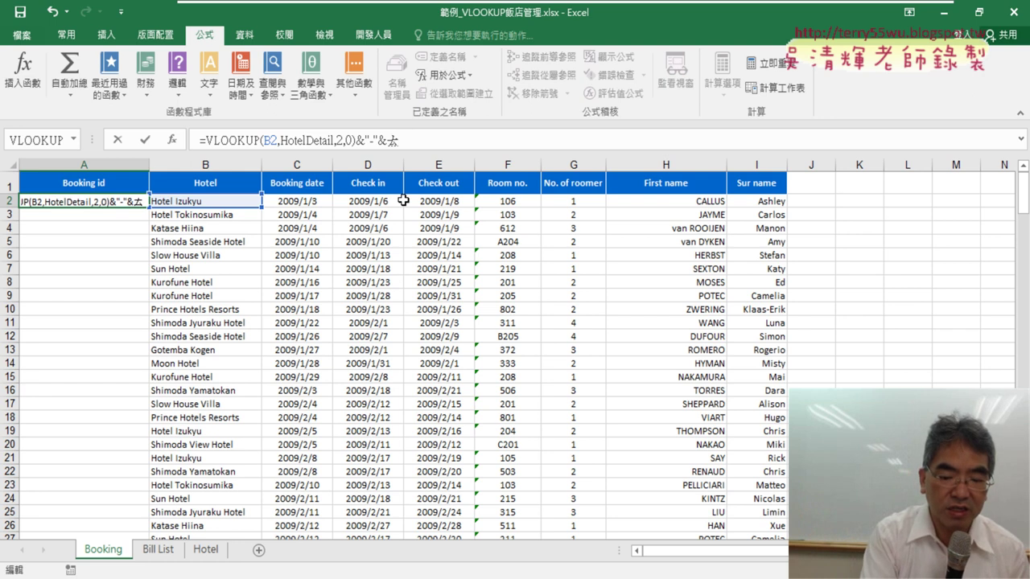
key("BackSpace")
type("text")
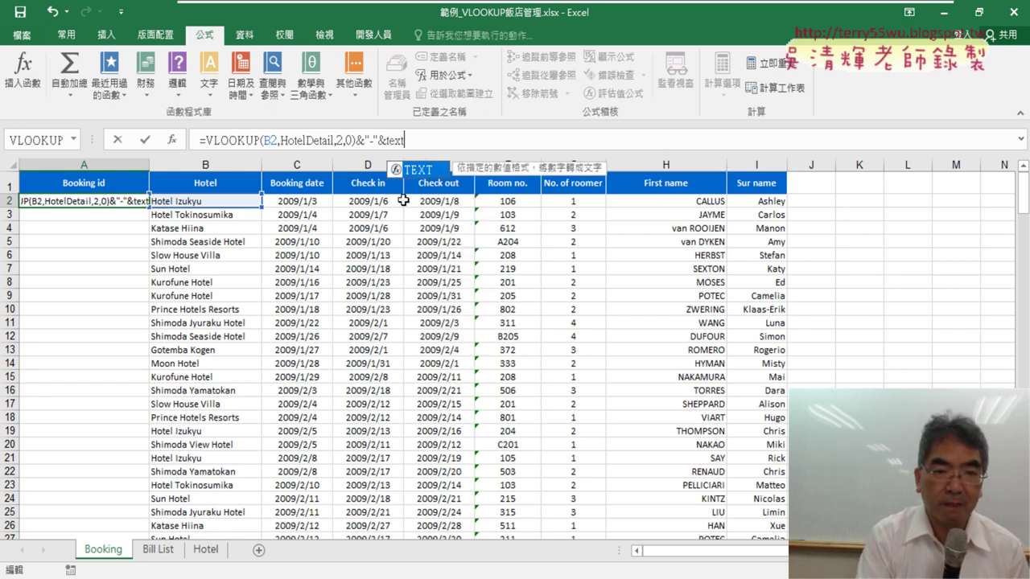
type("(")
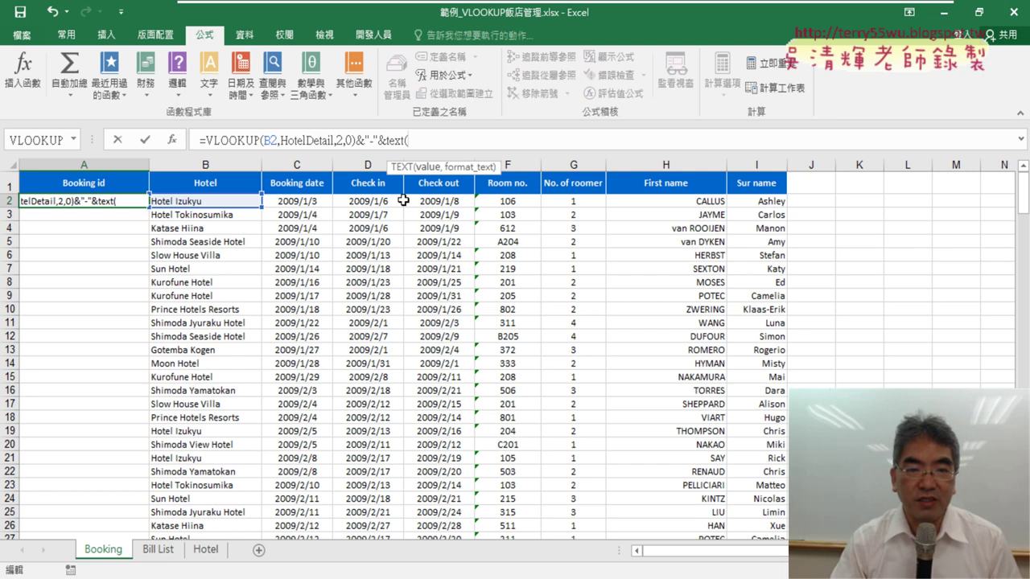
left_click(391, 204)
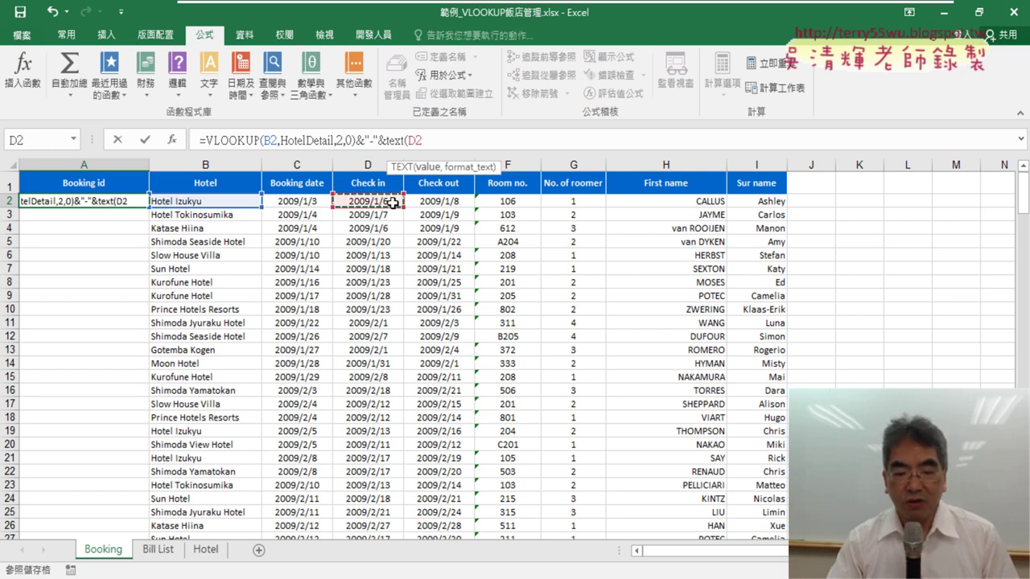
type(",\"mm")
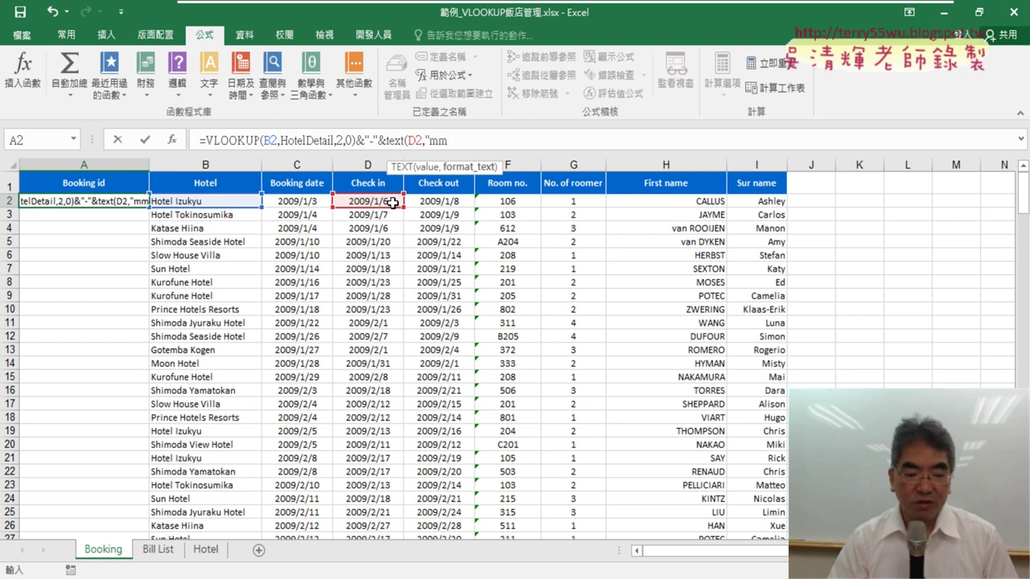
type("d")
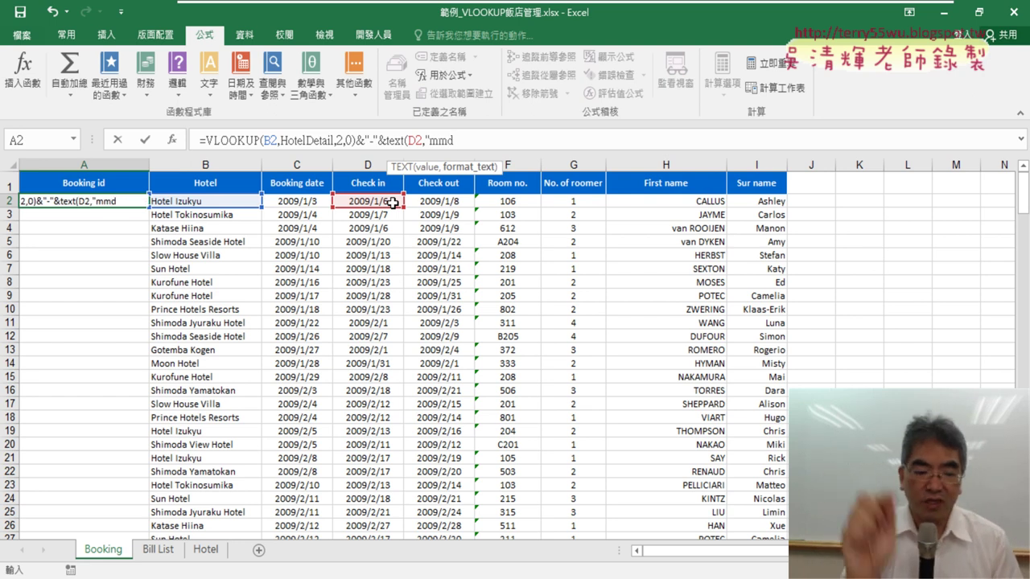
type("d")
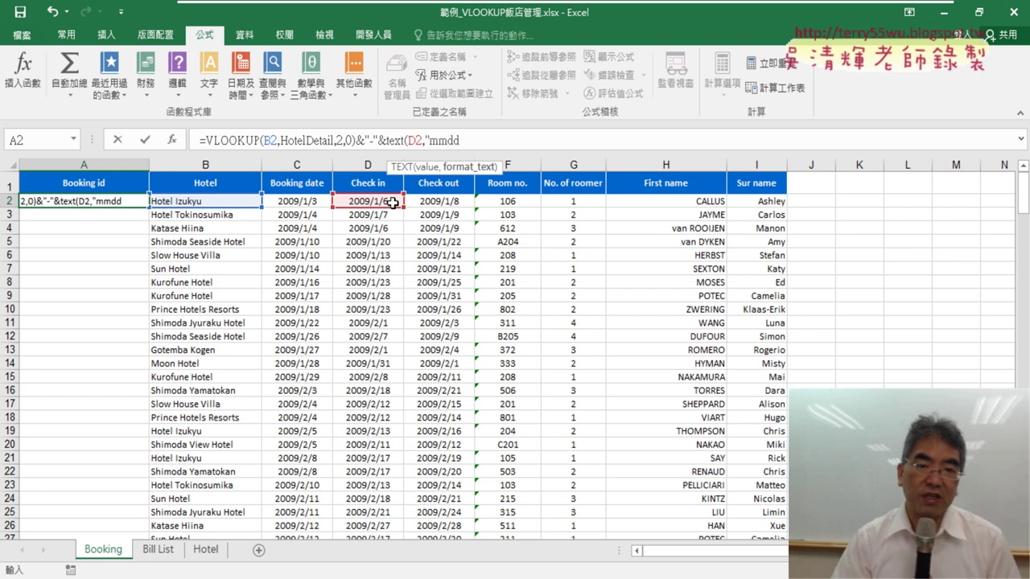
type("\"")
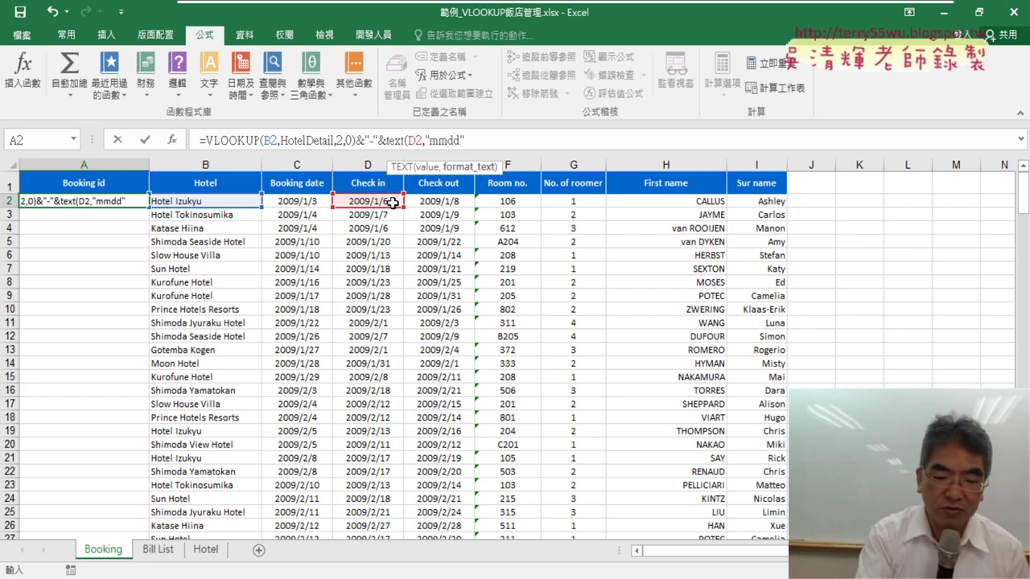
type(")")
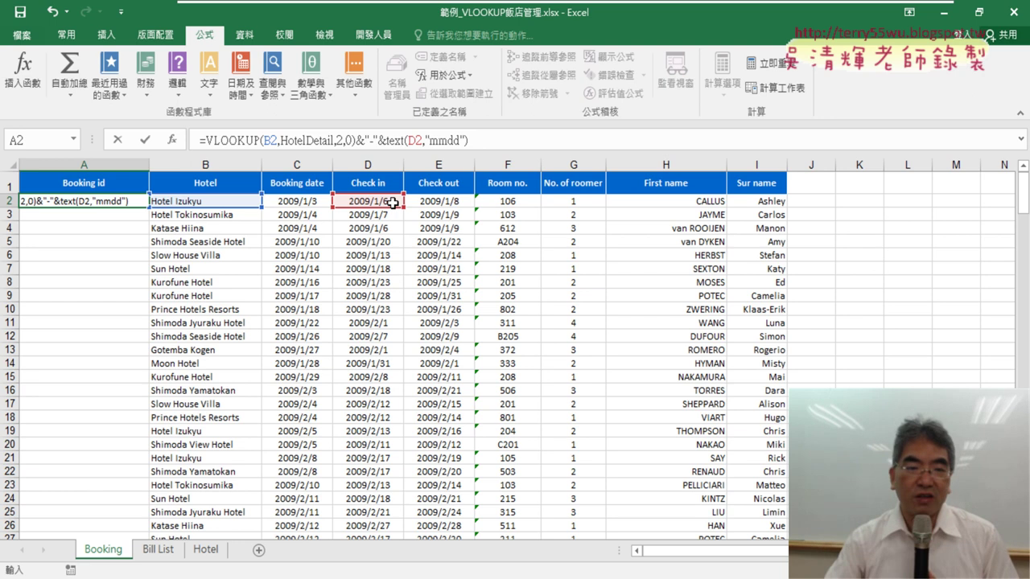
left_click(156, 141)
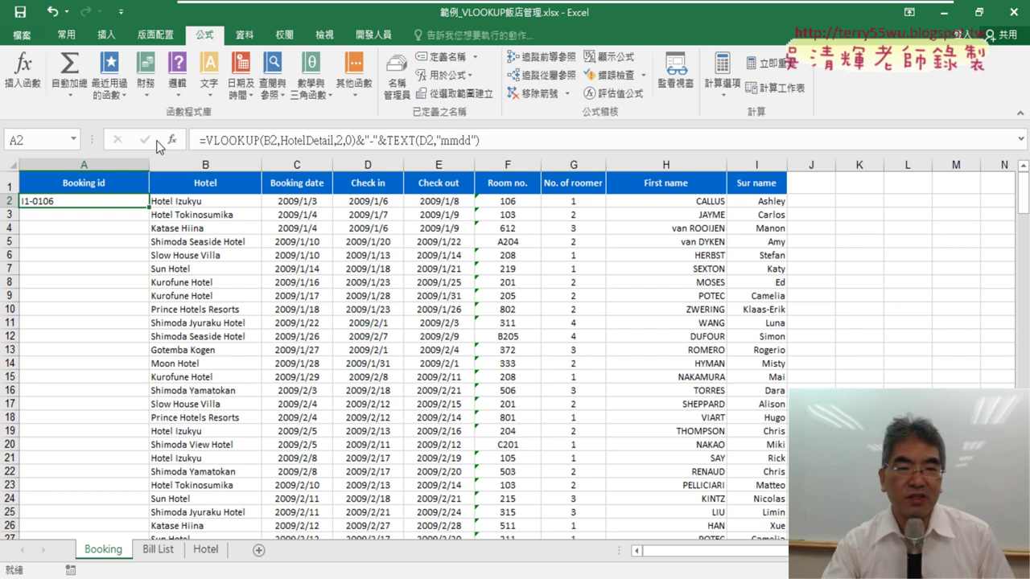
Open the Format Cells dialog for check-in cell D2.
left_click(378, 207)
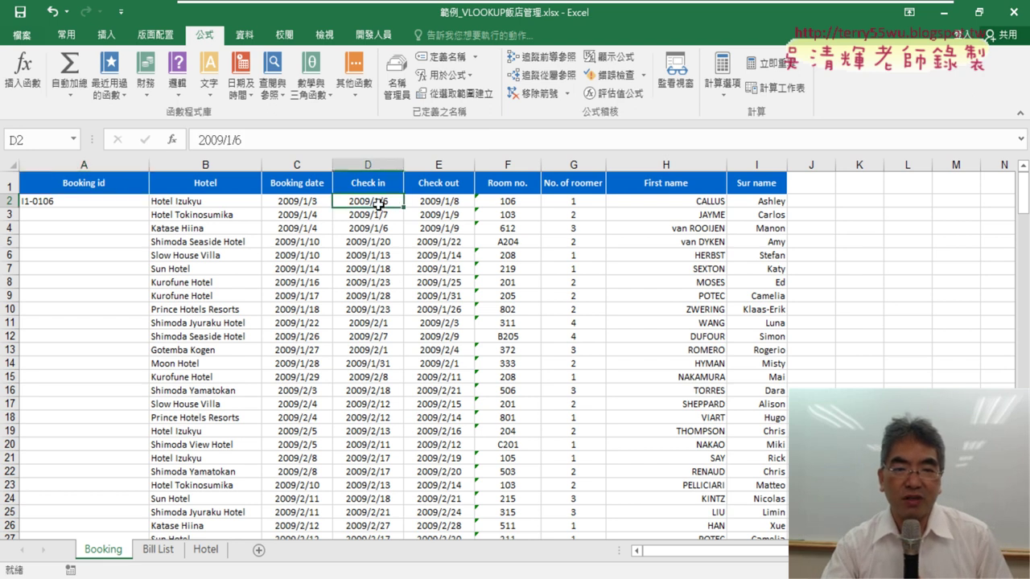
right_click(388, 201)
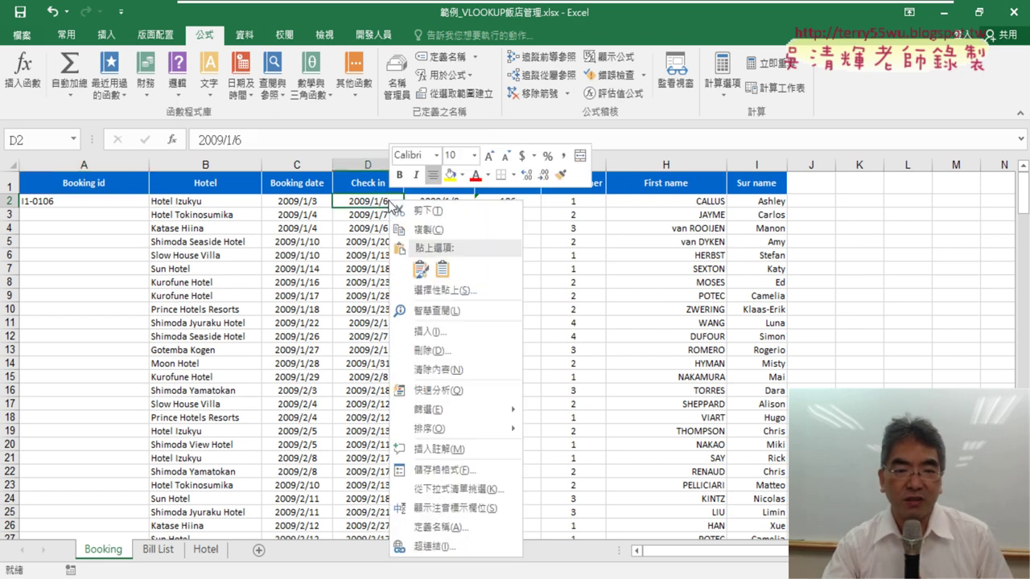
left_click(446, 466)
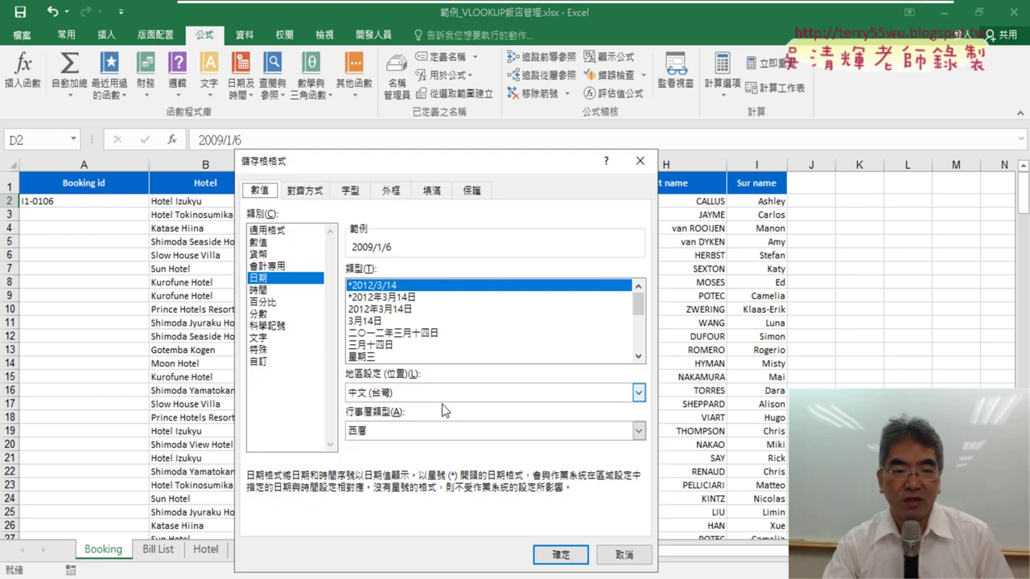
left_click_drag(479, 137, 685, 85)
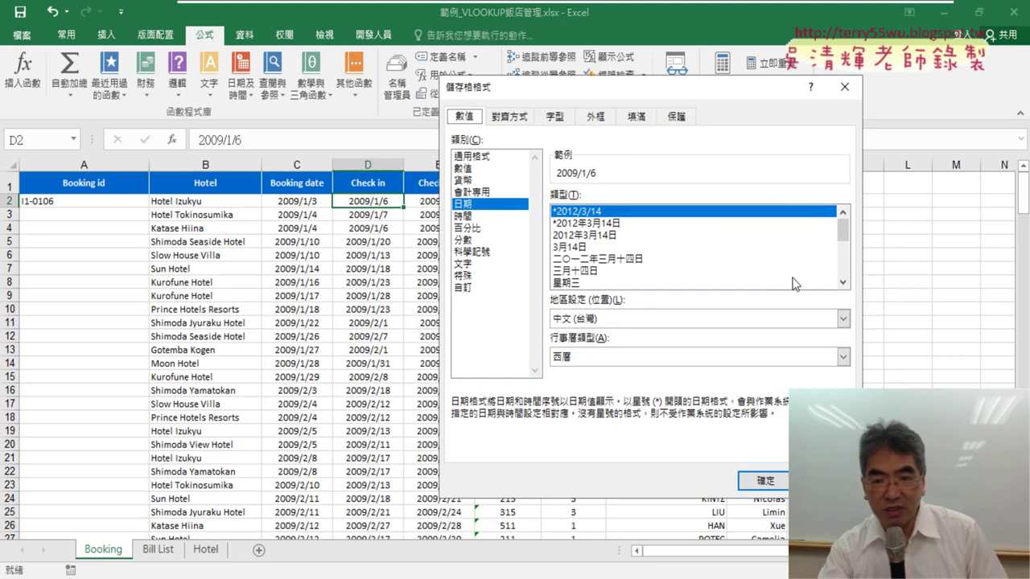
left_click(843, 275)
left_click(843, 275)
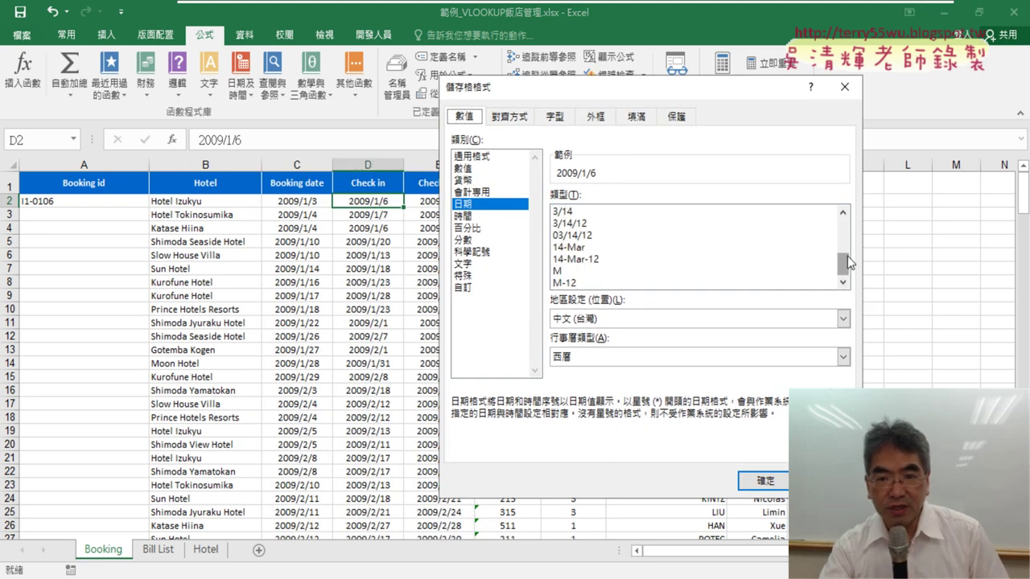
left_click(846, 214)
left_click(846, 214)
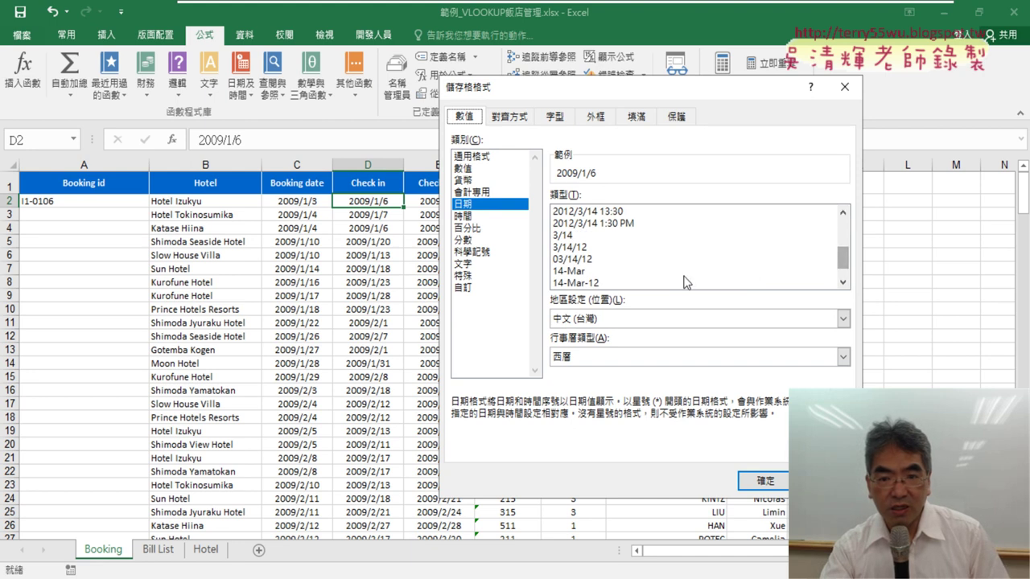
Preview a date type, trim the custom code to mmdd (sample 0106), and close the dialog.
left_click(571, 263)
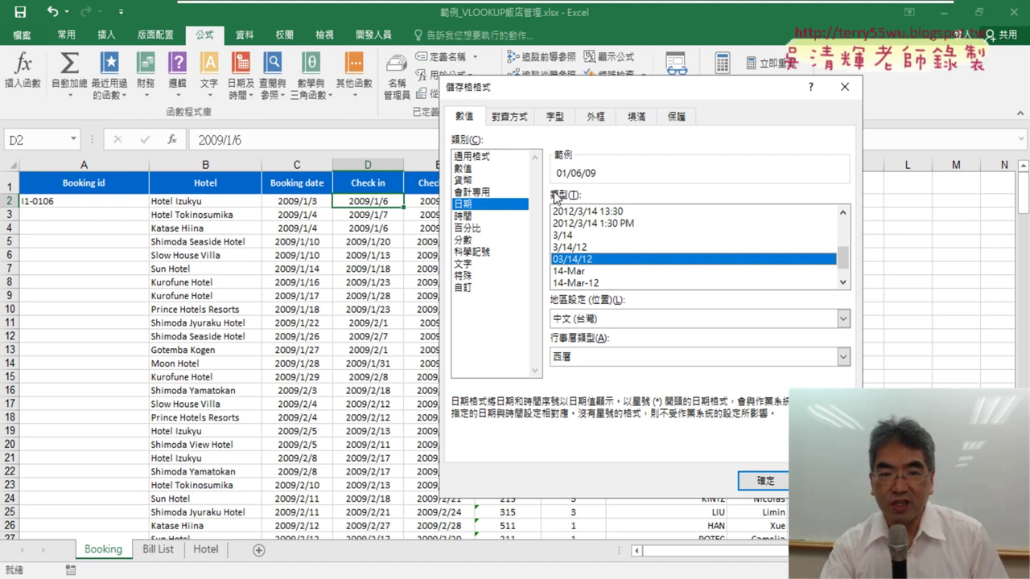
left_click(466, 289)
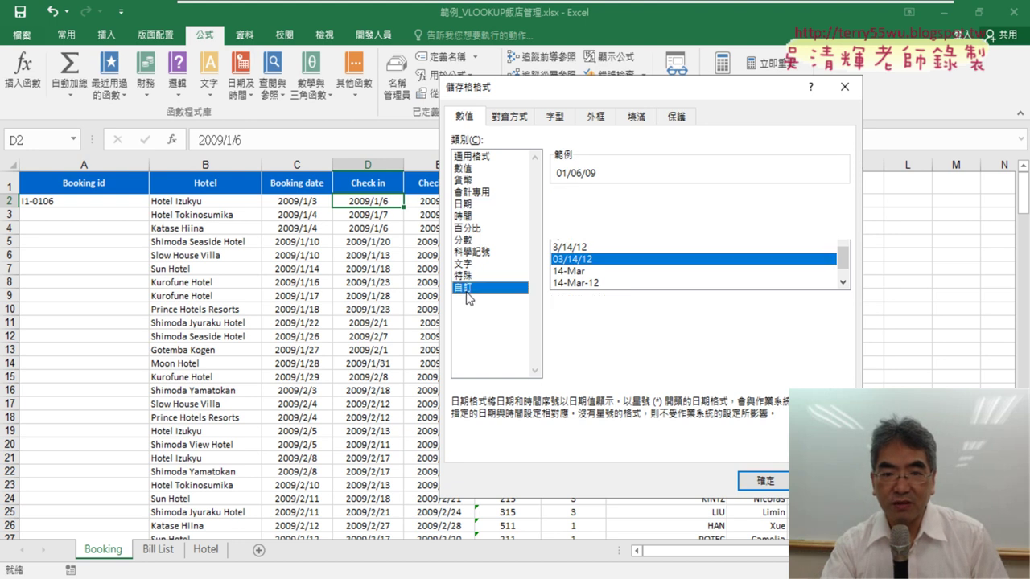
left_click_drag(553, 212, 568, 212)
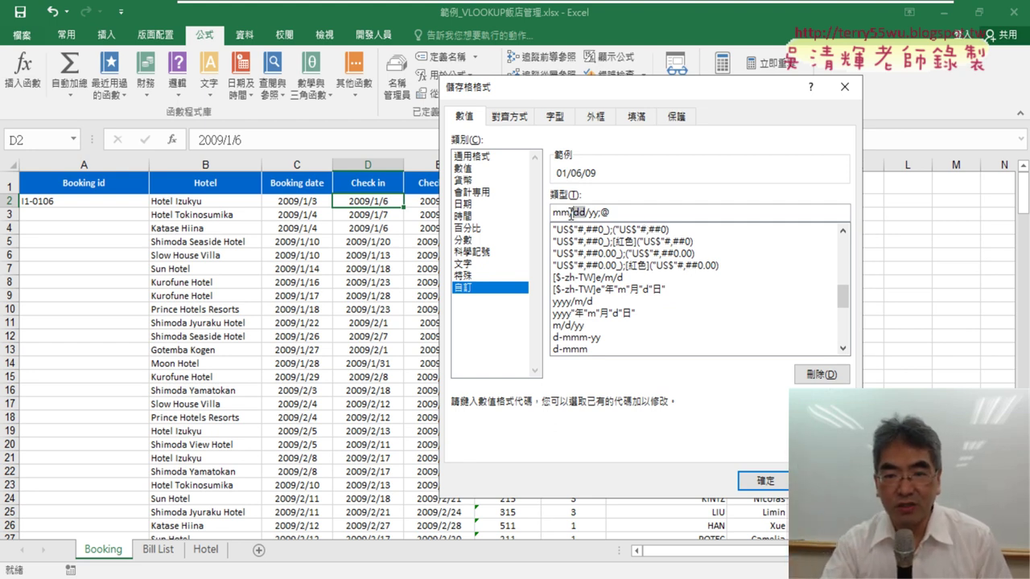
key("Delete")
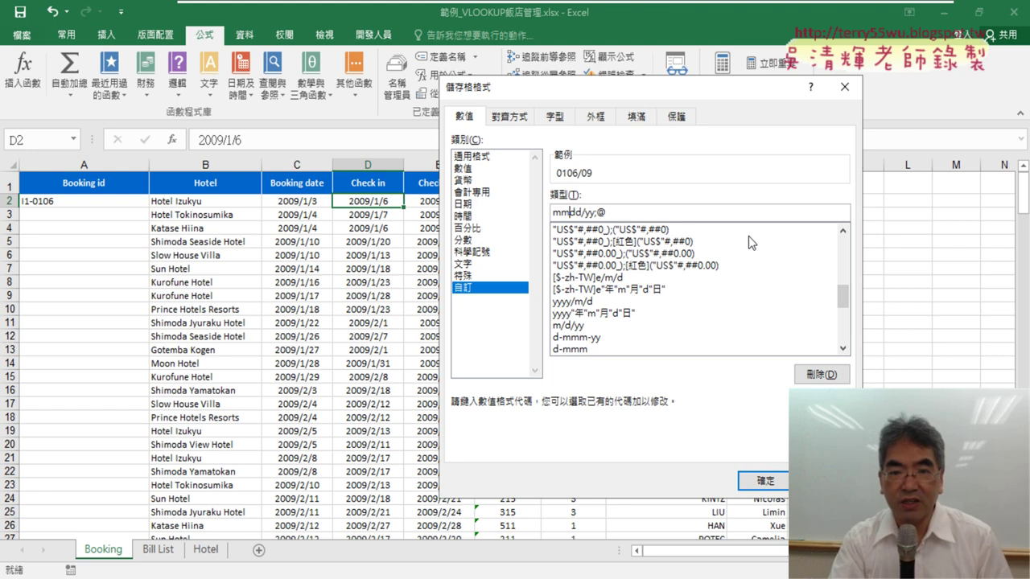
key("Delete")
key("Delete")
key("Delete")
key("Delete")
key("Delete")
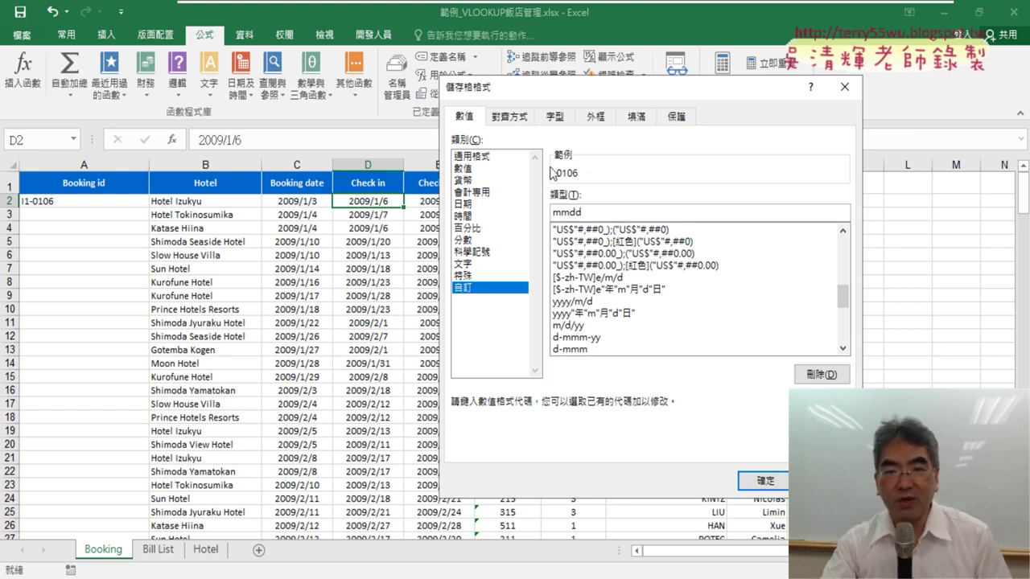
left_click_drag(595, 213, 552, 212)
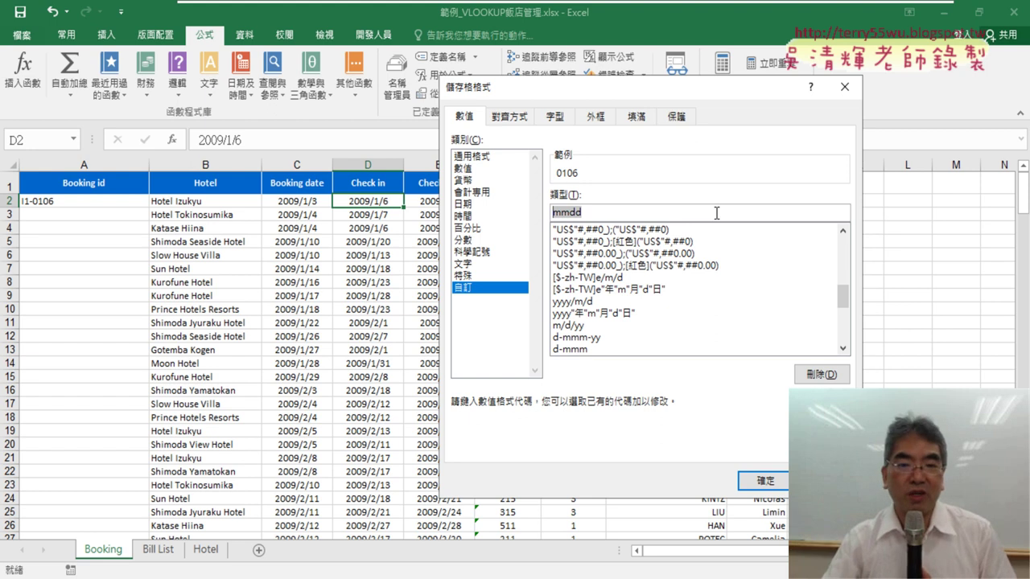
left_click(765, 481)
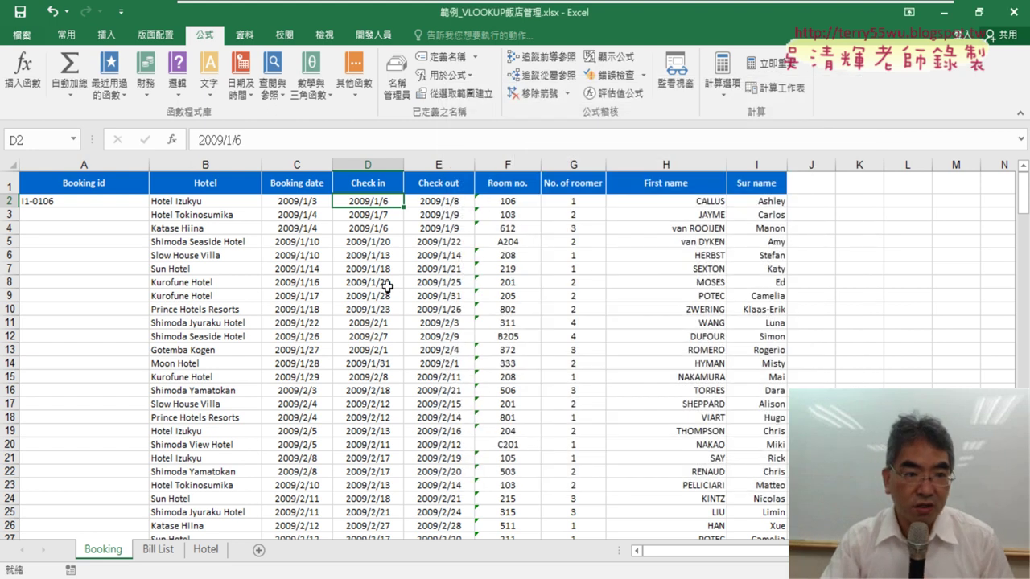
Inspect the Value and Format_text arguments of TEXT(D2,"mmdd") in A2's formula, then cancel without changes.
left_click(84, 203)
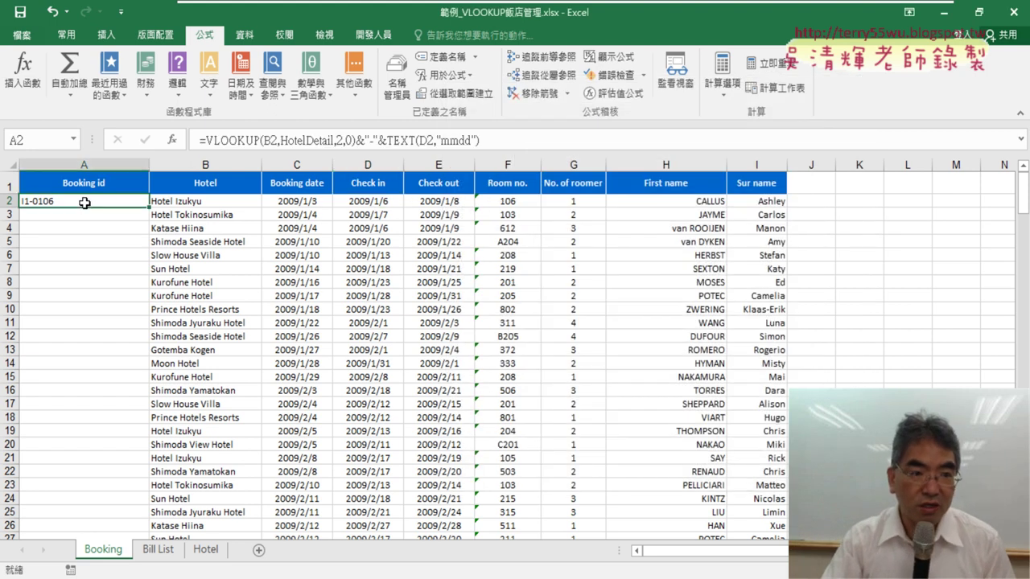
left_click(389, 141)
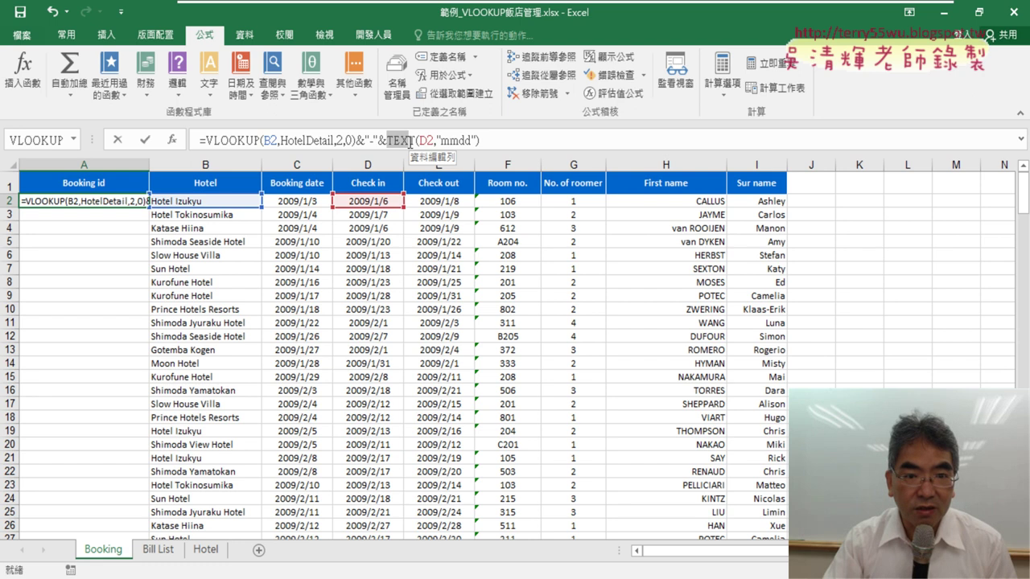
left_click_drag(417, 142, 503, 142)
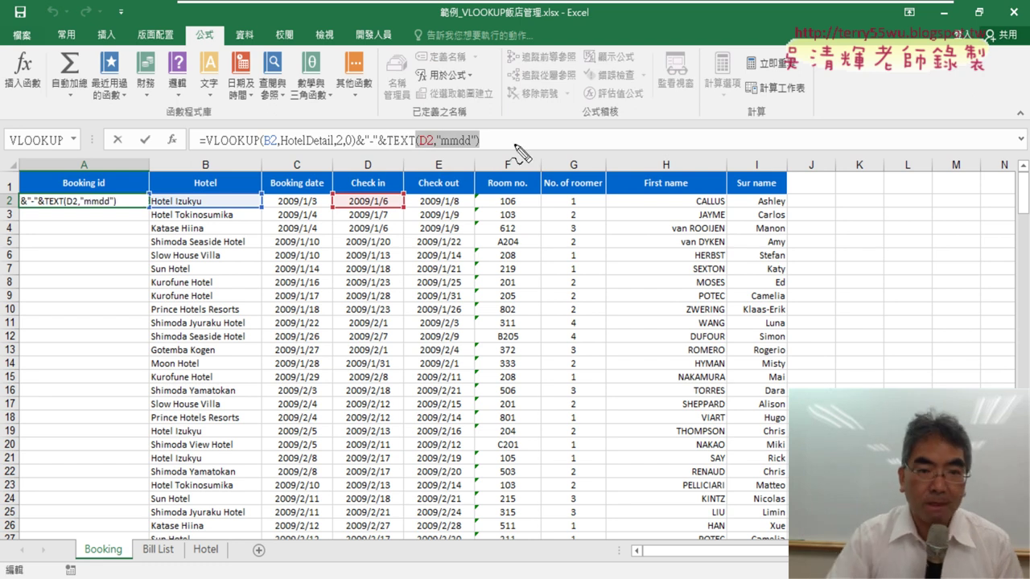
mouse_move(378, 219)
left_mouse_down()
mouse_move(393, 171)
mouse_move(419, 149)
mouse_move(479, 149)
left_mouse_up()
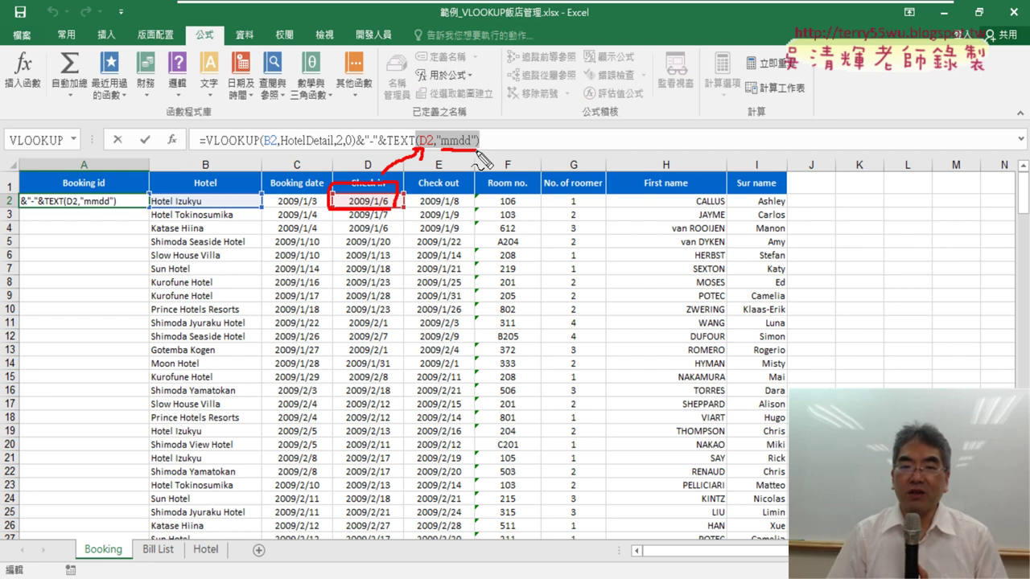
key("Escape")
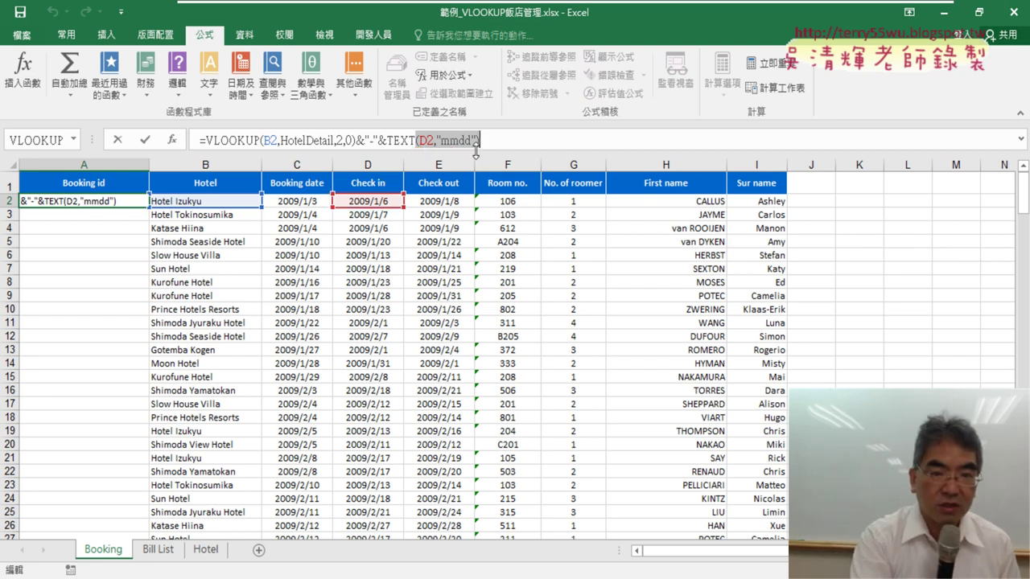
left_click(402, 141)
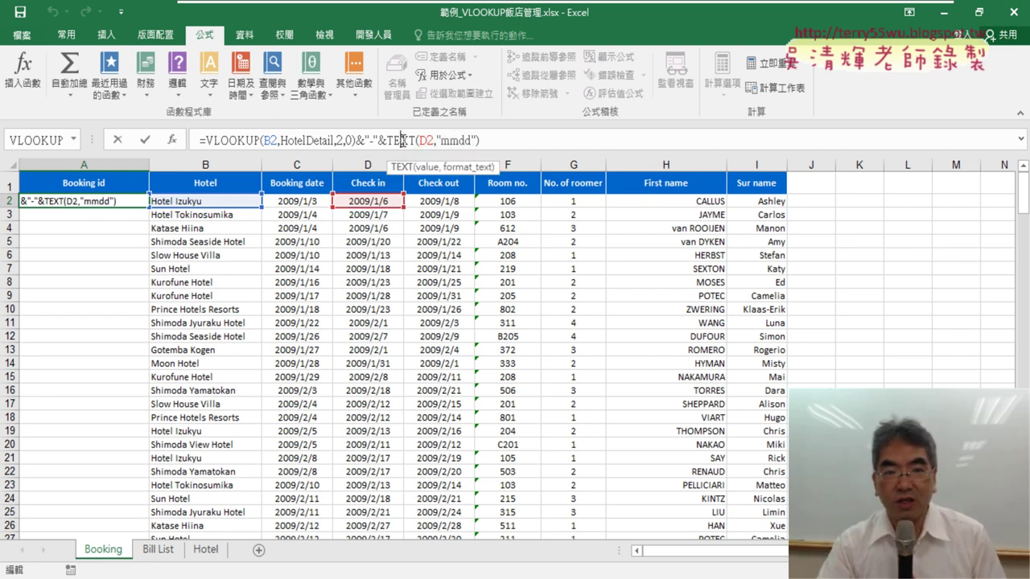
left_click(172, 140)
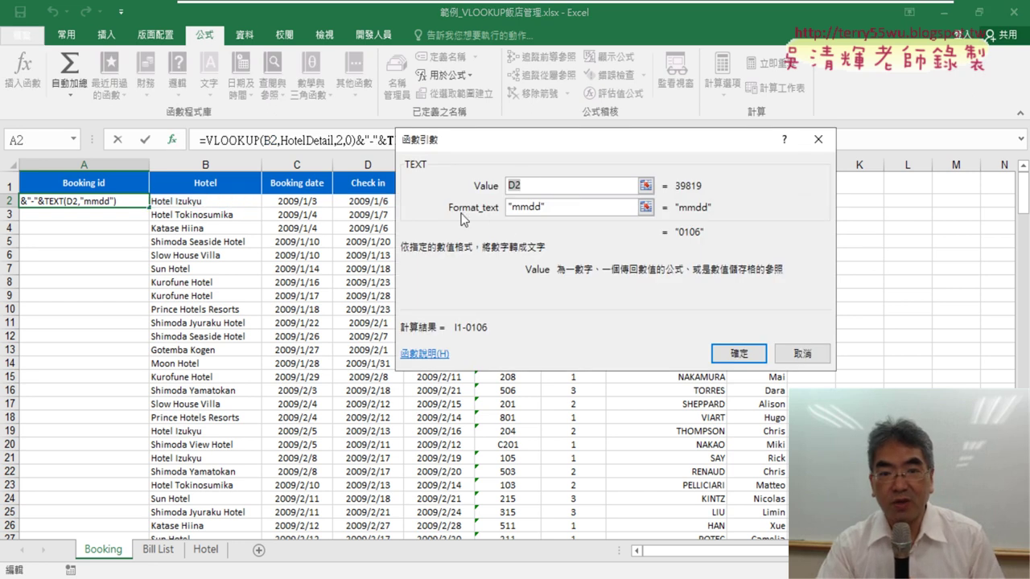
left_click(528, 210)
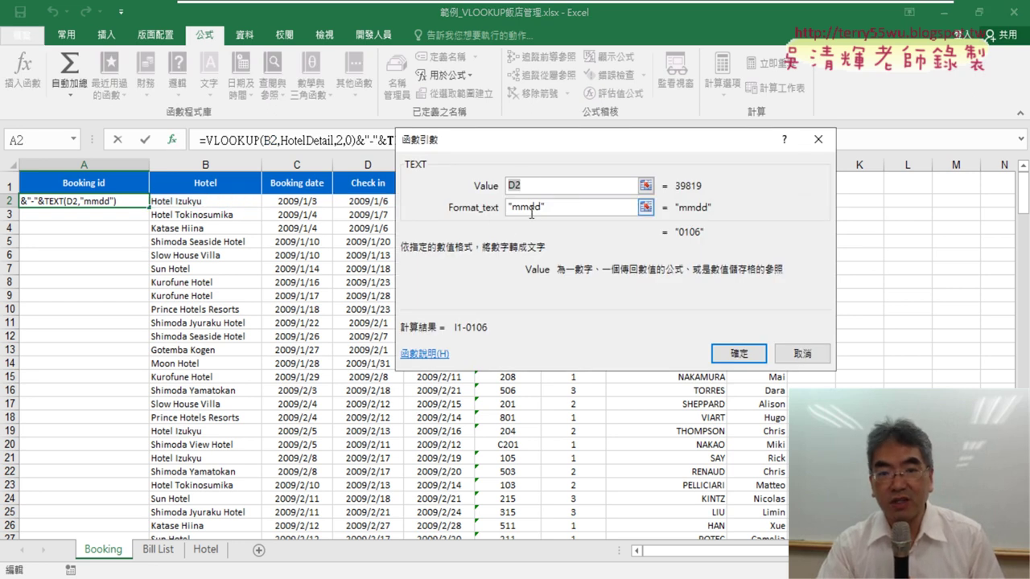
left_click(820, 358)
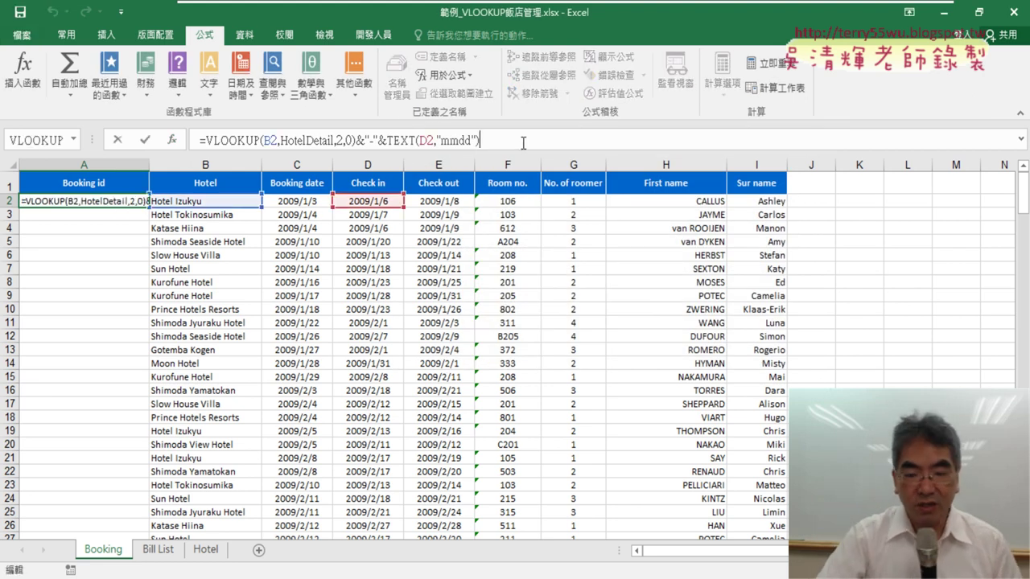
Append &"-"&E2-D2+1 to A2's formula so the Booking id reads I1-0106-3.
type("&")
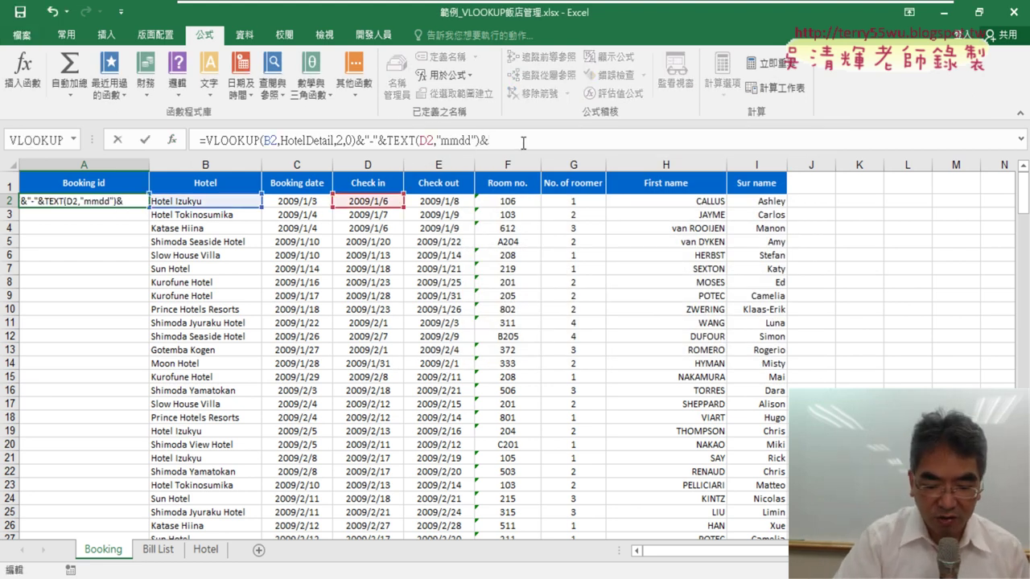
type("\"-\"")
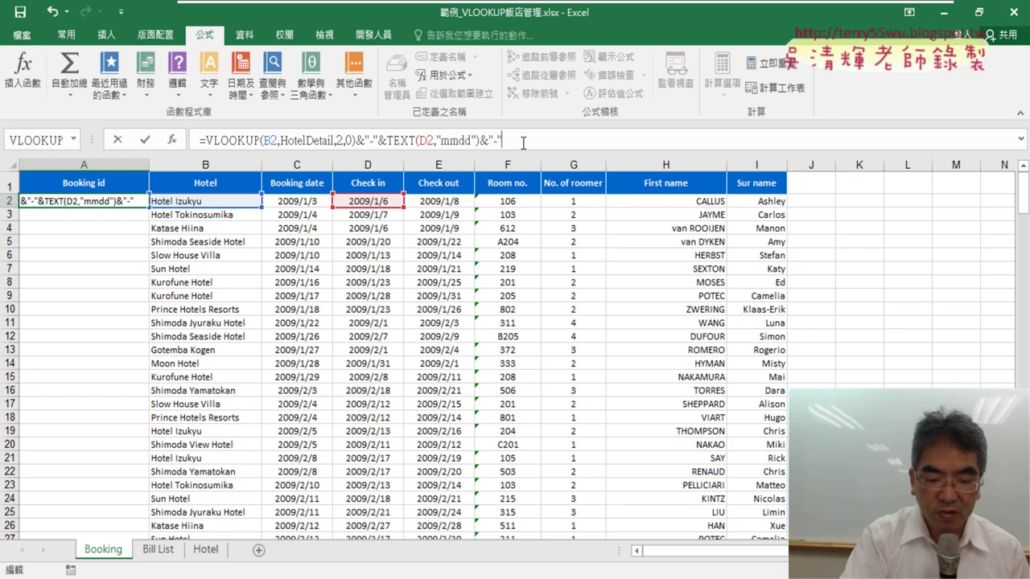
type("&")
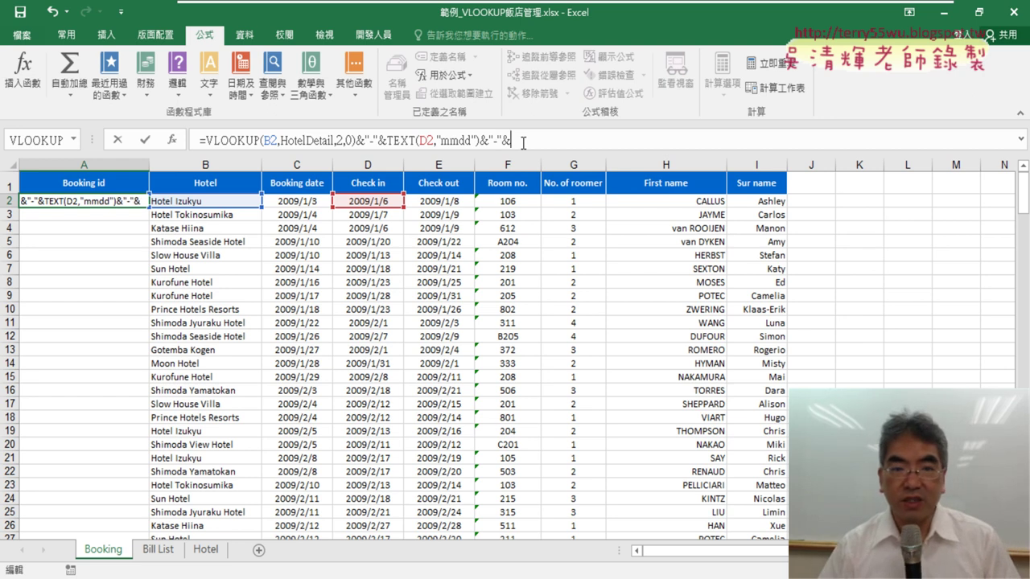
left_click(445, 204)
type("-")
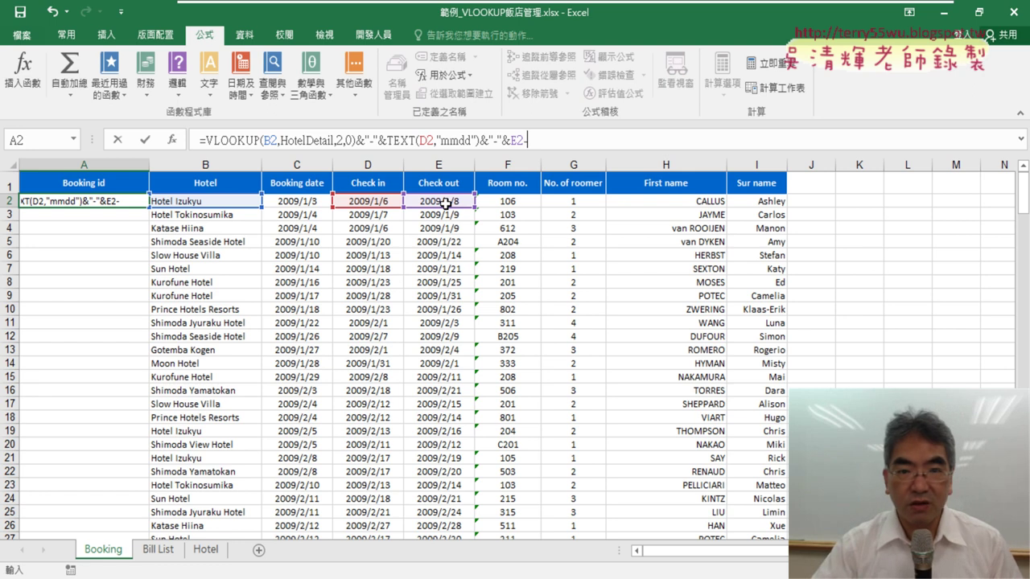
left_click(371, 198)
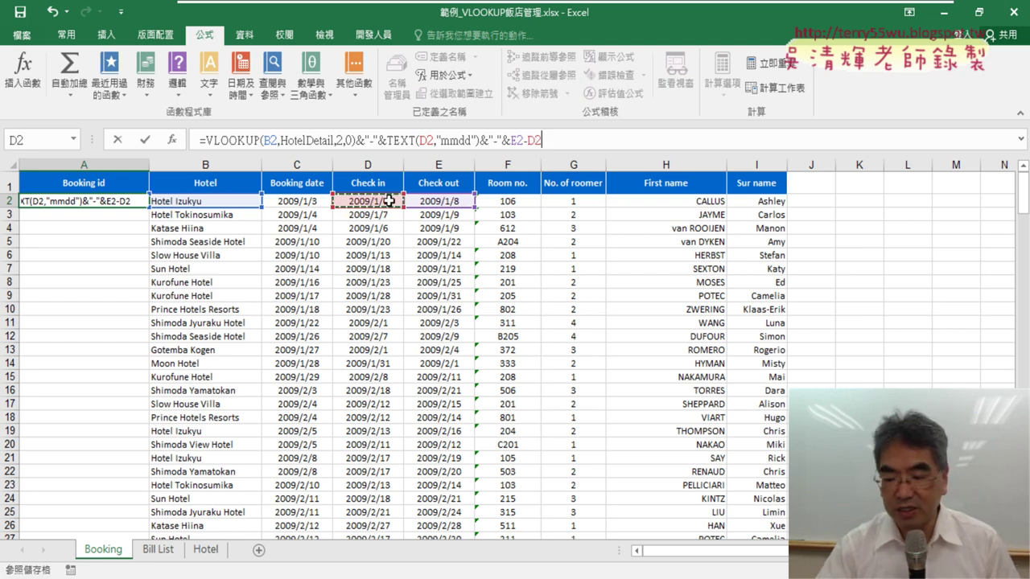
type("+1")
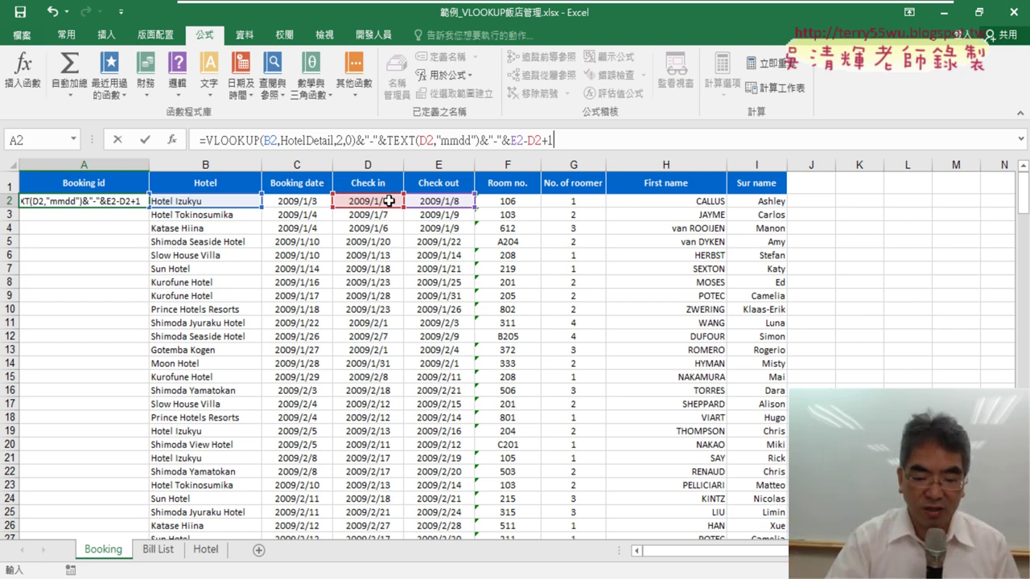
left_click(153, 141)
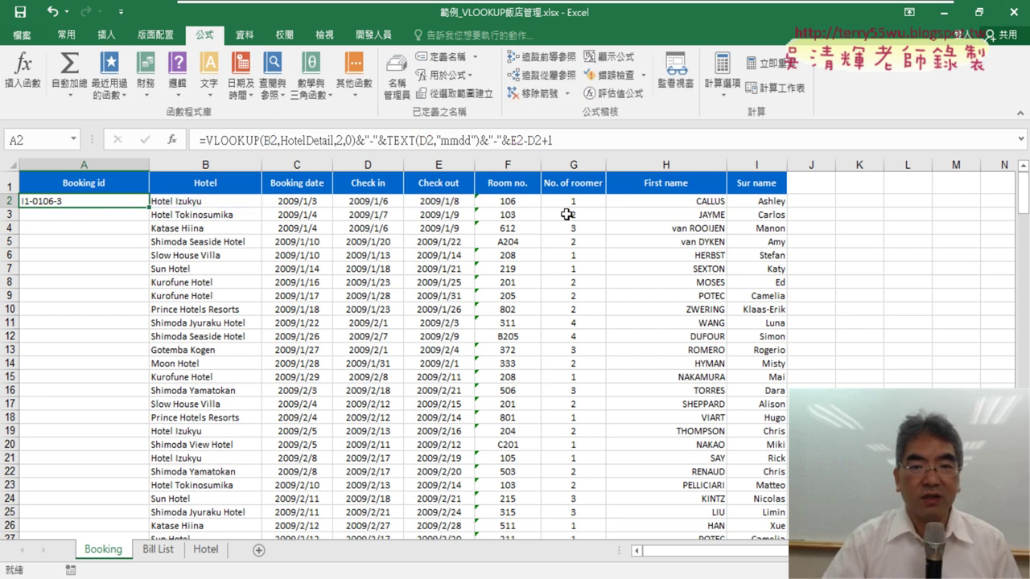
left_click(619, 140)
Append &"-"&H2 to A2's formula, adding the guest's first name to the Booking id.
type("&")
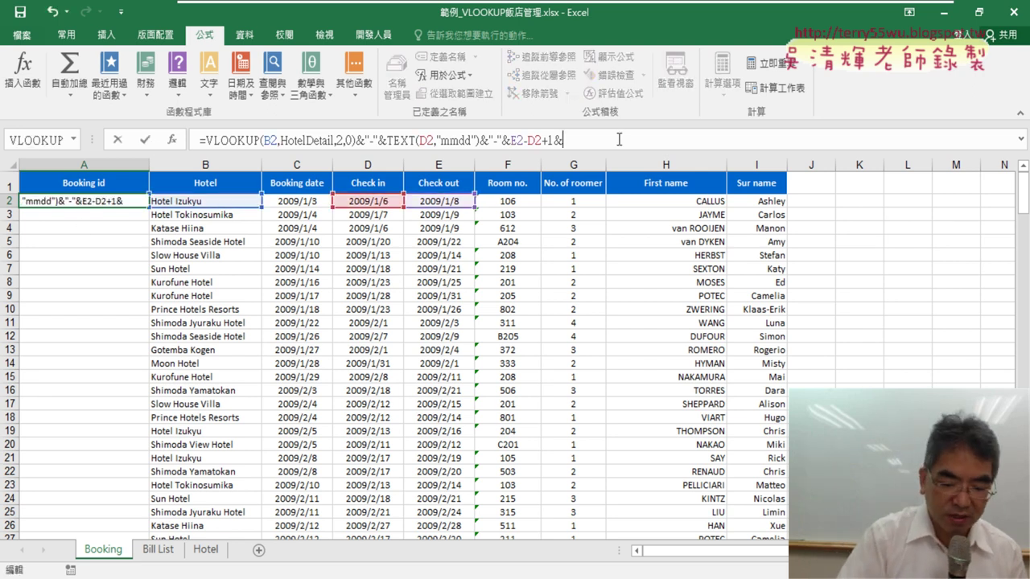
type("\"-")
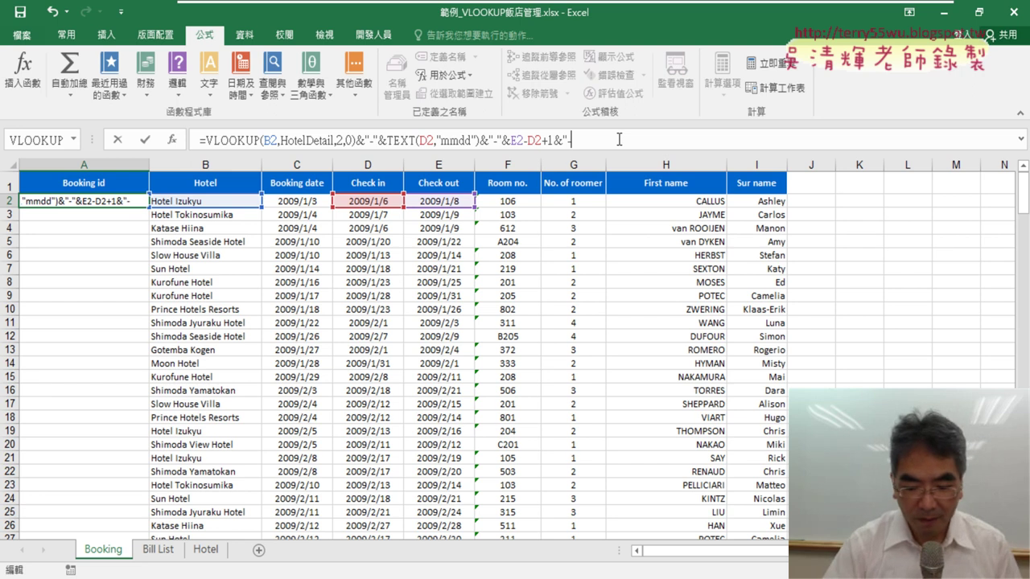
type("\"&H2")
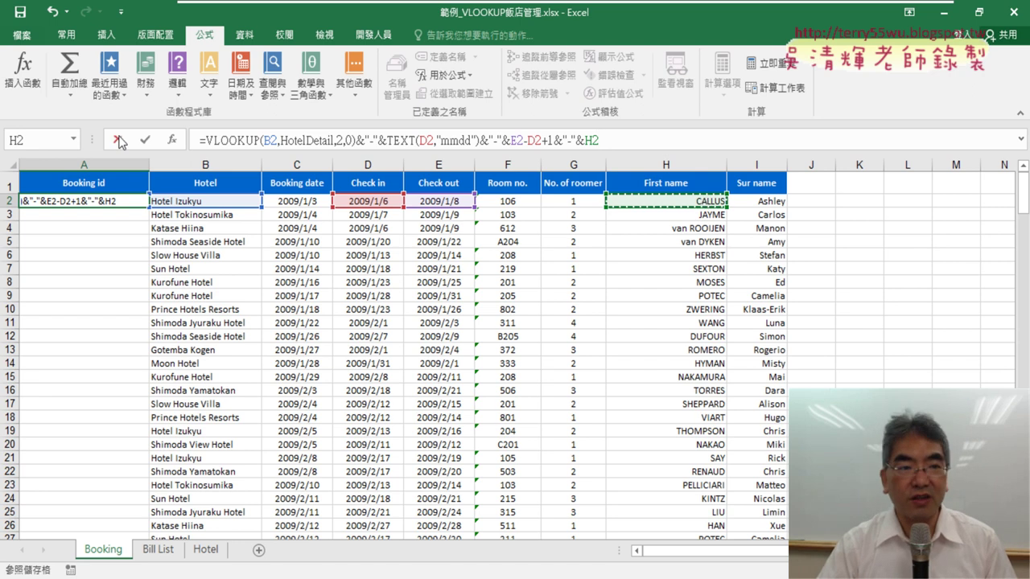
left_click(145, 139)
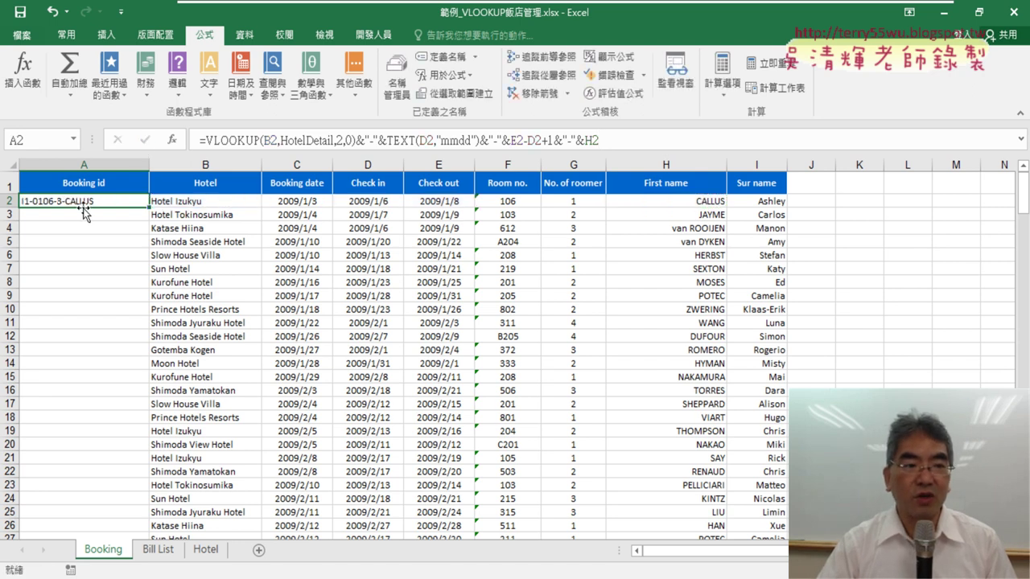